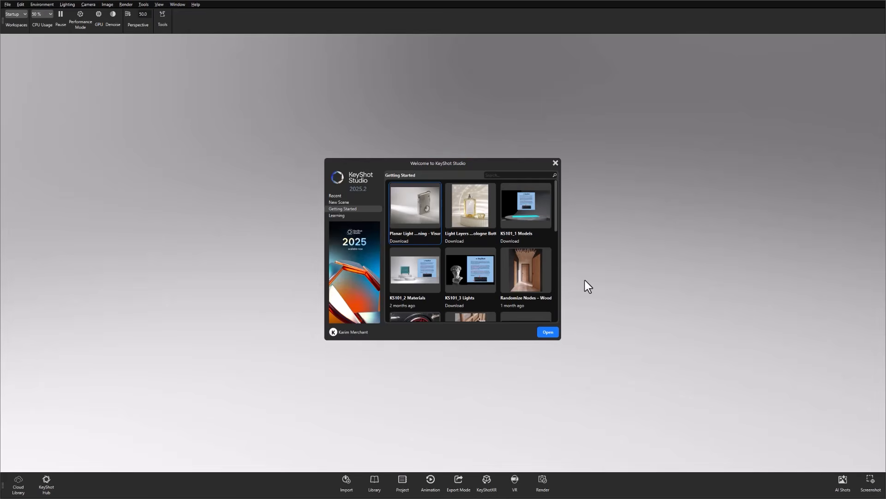
Bring up the welcome window and cycle through its New Scene, Getting Started, Learning and Recent sections
key("w")
key("w")
key("w")
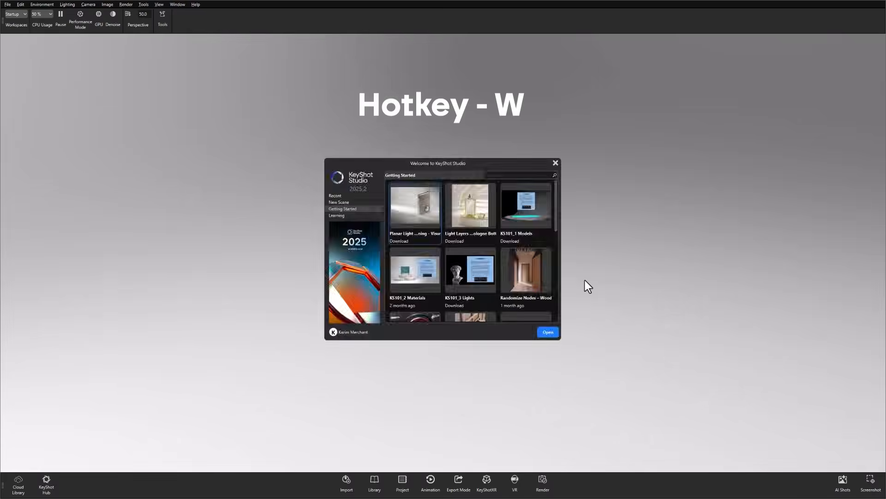
key("w")
left_click(337, 201)
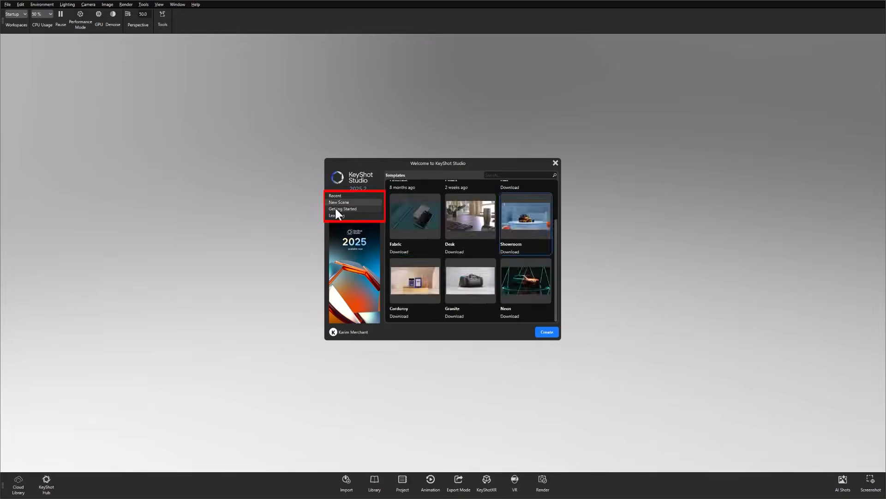
left_click(336, 209)
left_click(334, 215)
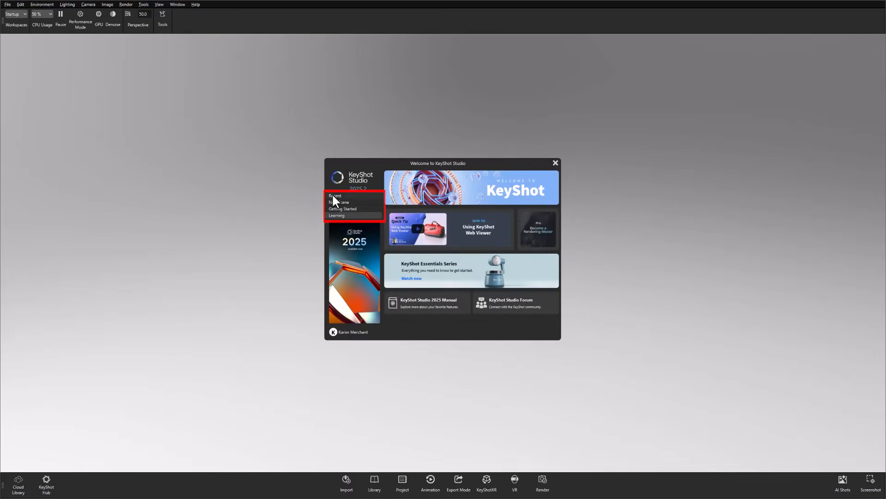
left_click(332, 196)
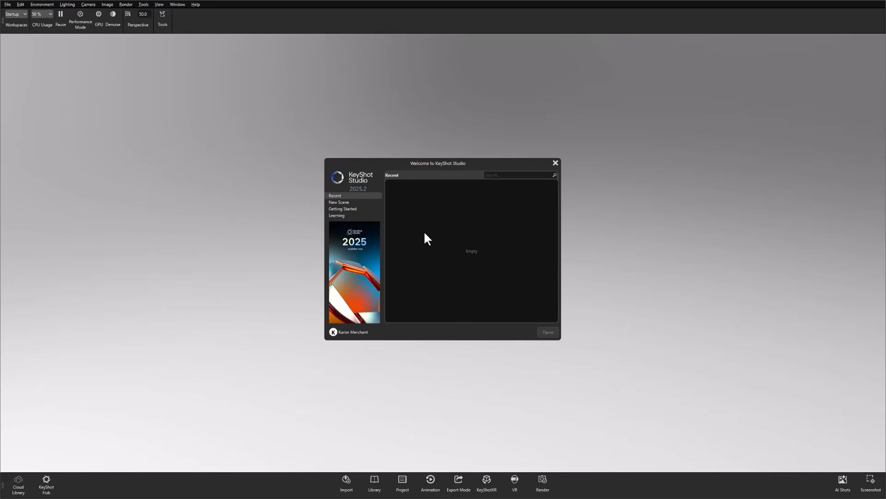
Review the welcome window's new scene templates, Getting Started demo scenes and Learning resources
left_click(332, 202)
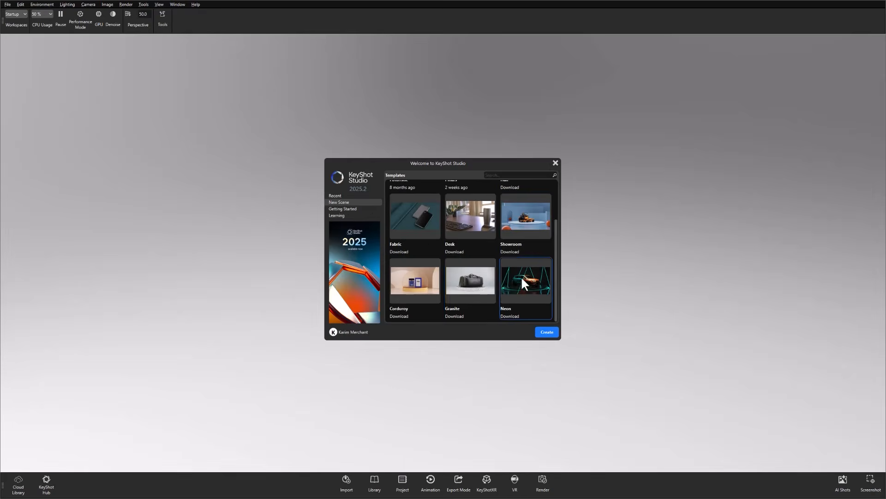
scroll(523, 278, "up", 2)
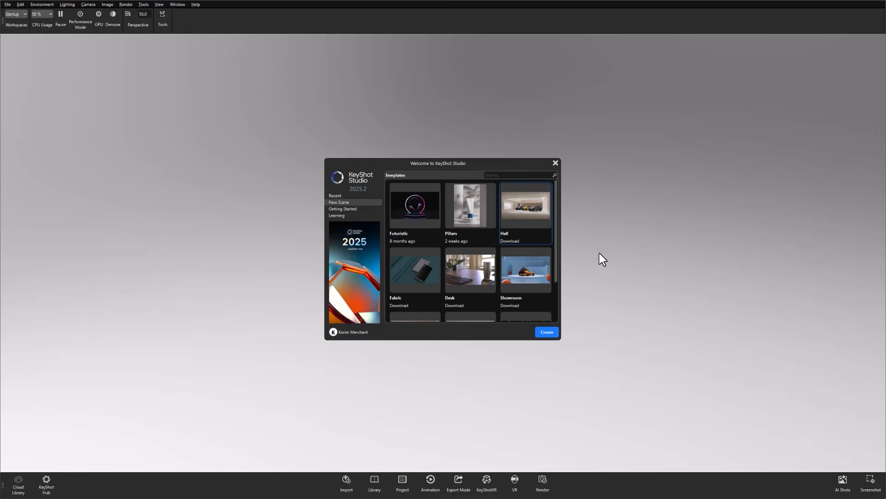
left_click(339, 209)
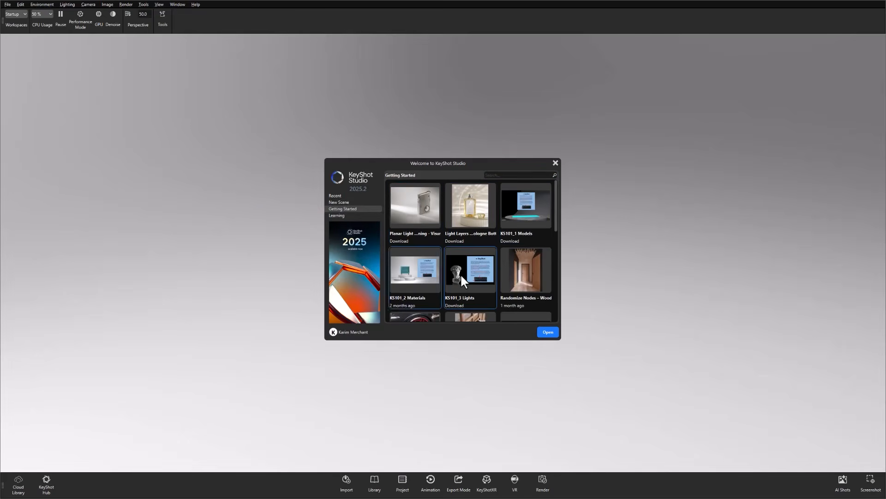
scroll(543, 270, "down", 6)
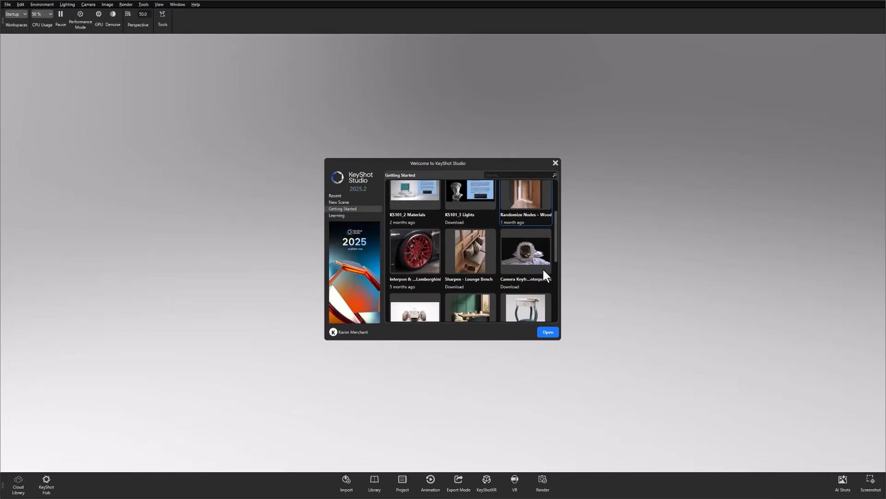
scroll(543, 269, "up", 3)
scroll(545, 272, "up", 2)
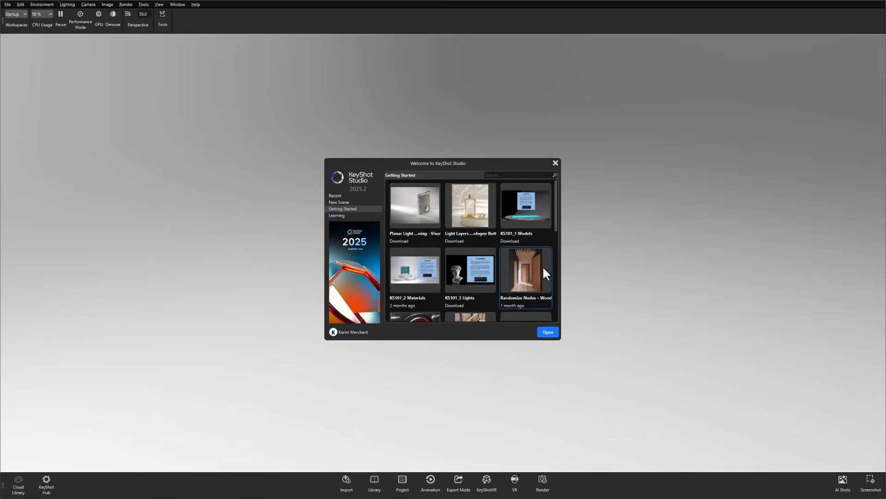
left_click(336, 215)
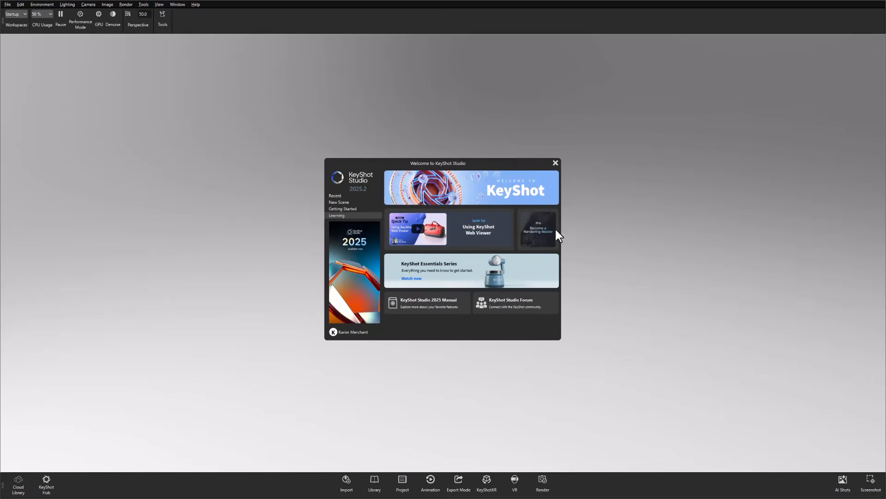
Close the welcome window and switch from the Startup workspace to the Default workspace
left_click(556, 163)
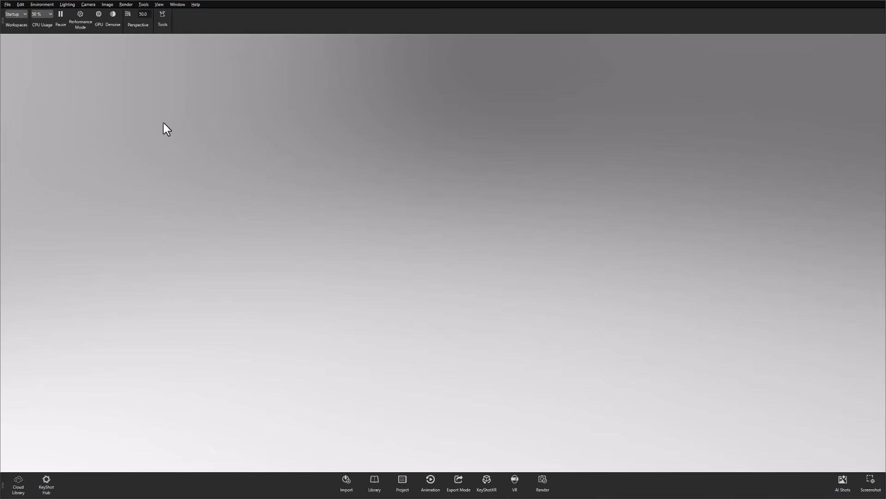
left_click(16, 14)
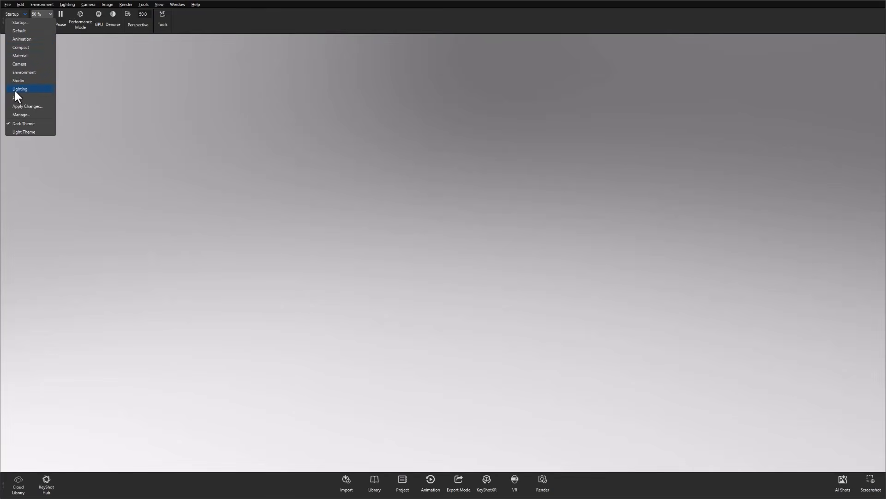
left_click(23, 31)
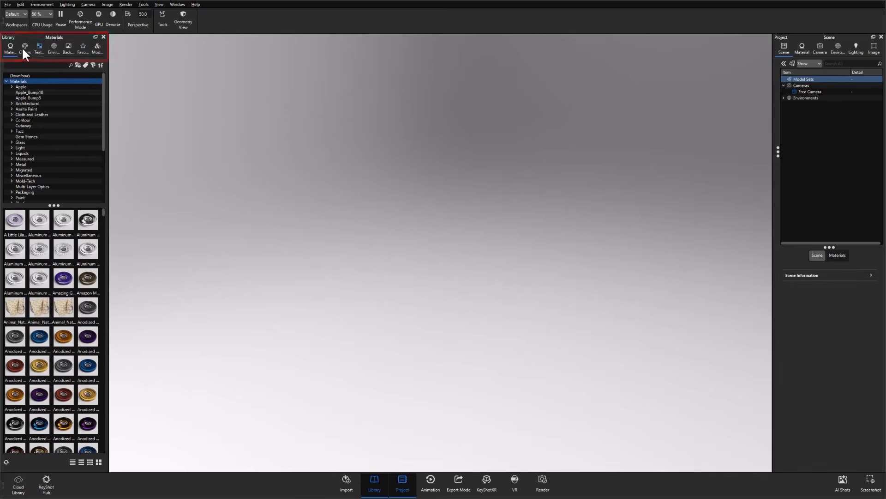
Look through the material library and its Axalta Paint category
scroll(34, 113, "down", 5)
scroll(42, 112, "up", 5)
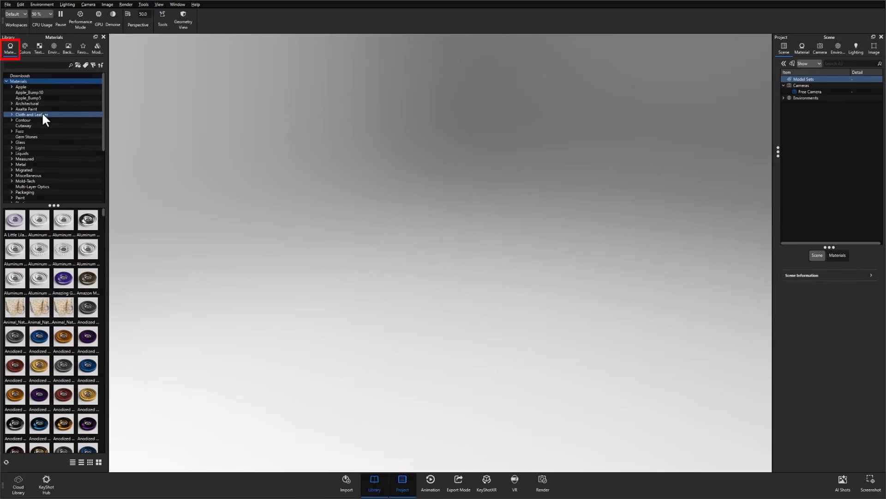
left_click(42, 109)
scroll(60, 305, "down", 5)
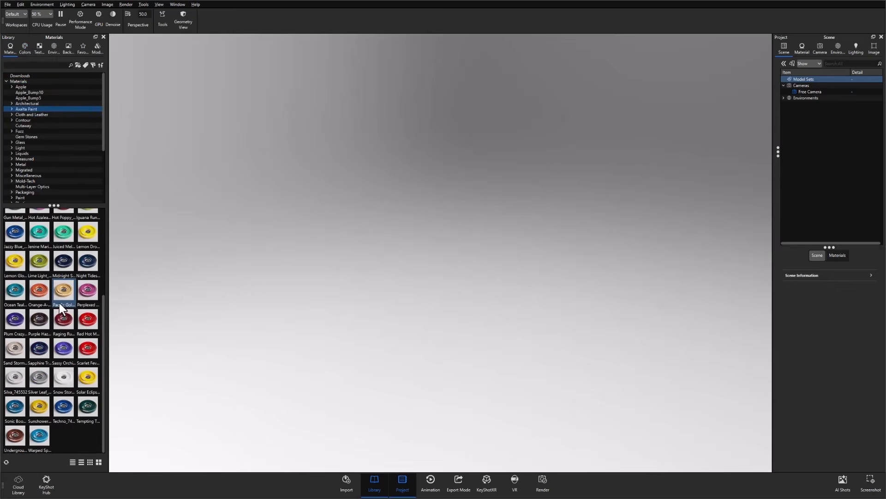
scroll(59, 304, "up", 5)
mouse_move(64, 249)
left_mouse_down()
mouse_move(264, 245)
mouse_move(52, 243)
left_mouse_up()
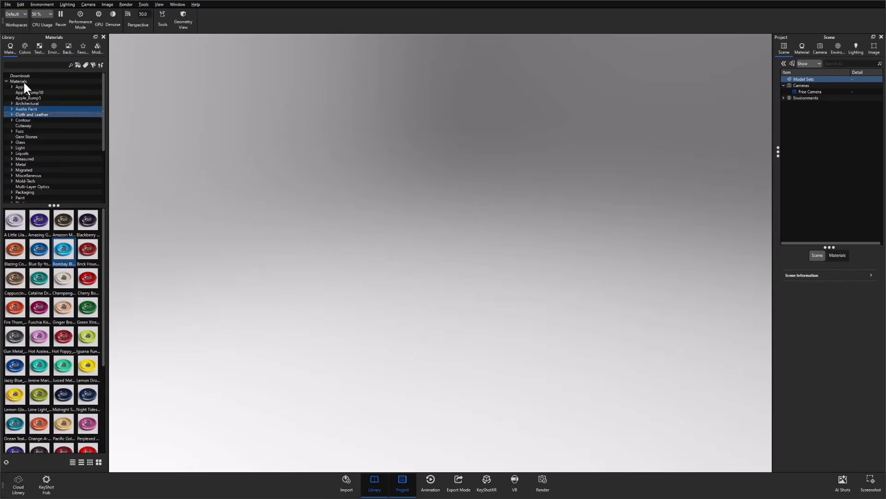
Browse the color library, including the FED-STD-595 Camouflage, INTERPON Powder Coatings, NCS and PANTONE collections
left_click(21, 47)
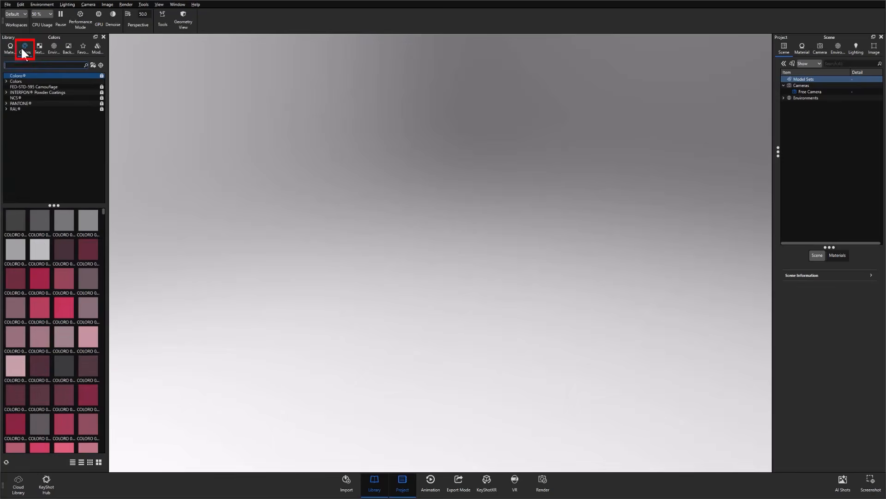
left_click(19, 79)
left_click(49, 86)
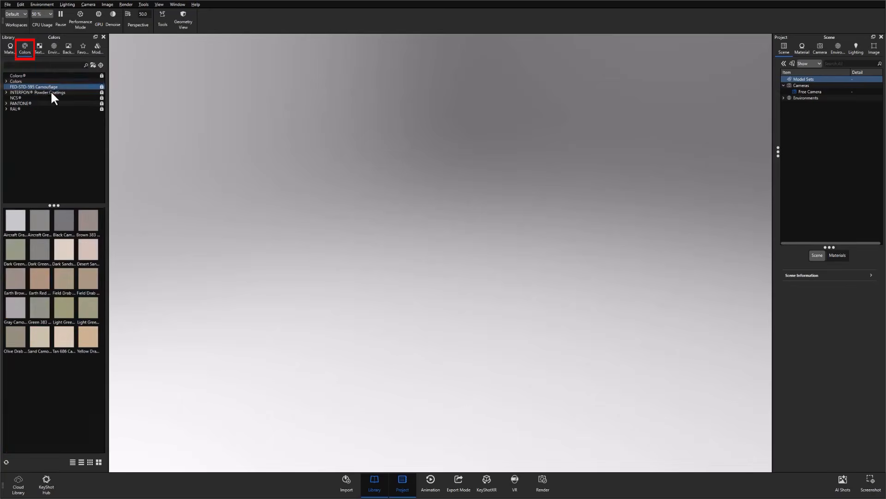
left_click(50, 91)
left_click(52, 98)
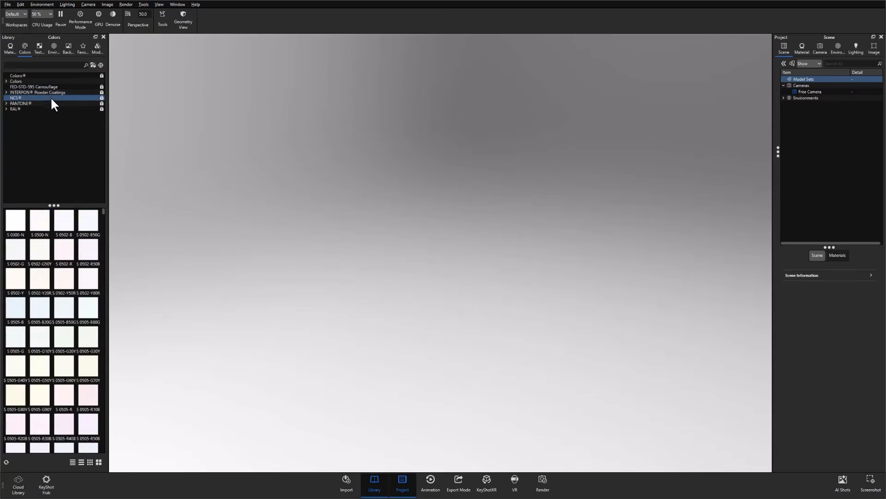
left_click(51, 103)
scroll(94, 332, "down", 15)
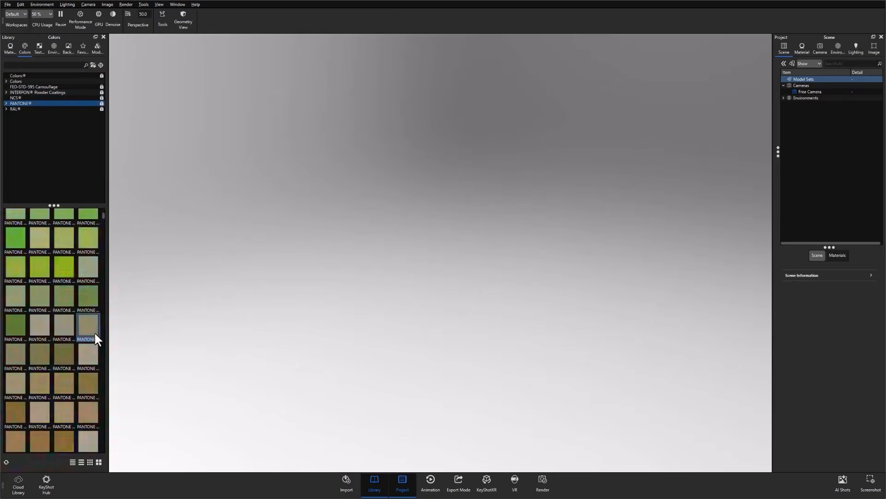
Browse the texture library's categories in order, from 3D Paint and Bump Maps through to Twinbru Fabrics
left_click(40, 48)
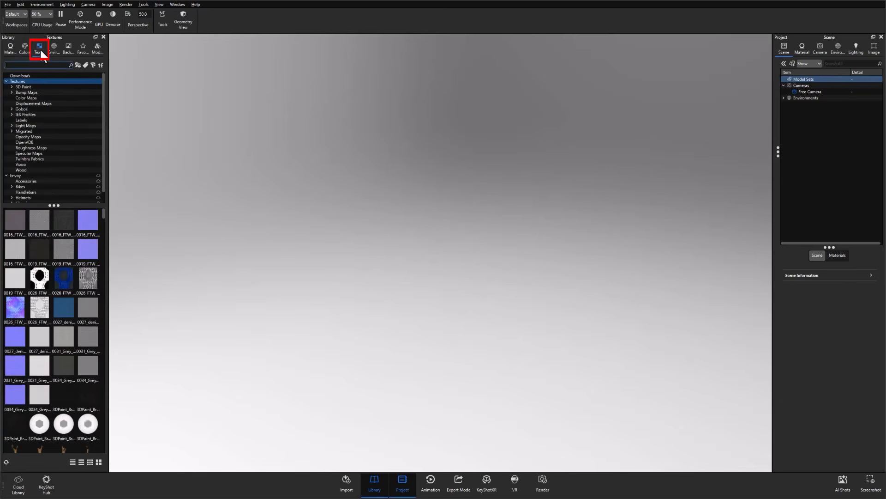
left_click(29, 86)
left_click(31, 92)
left_click(31, 96)
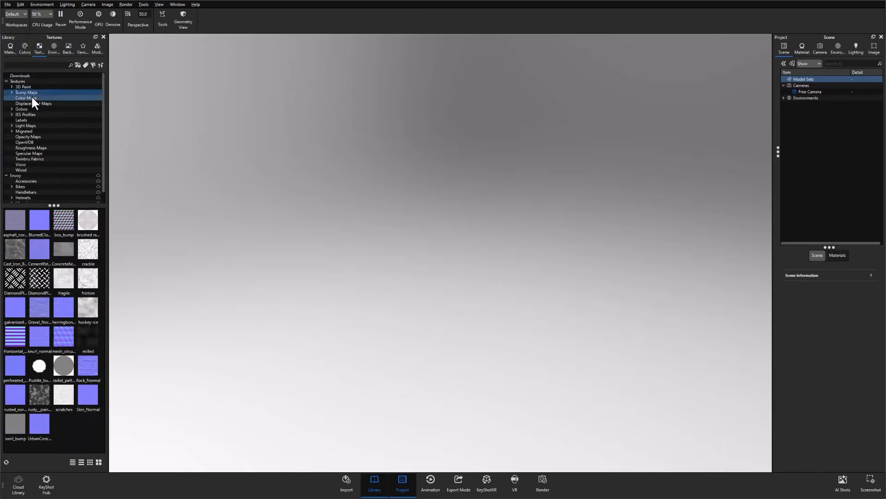
left_click(31, 101)
left_click(31, 110)
left_click(32, 114)
left_click(31, 119)
left_click(33, 125)
left_click(32, 131)
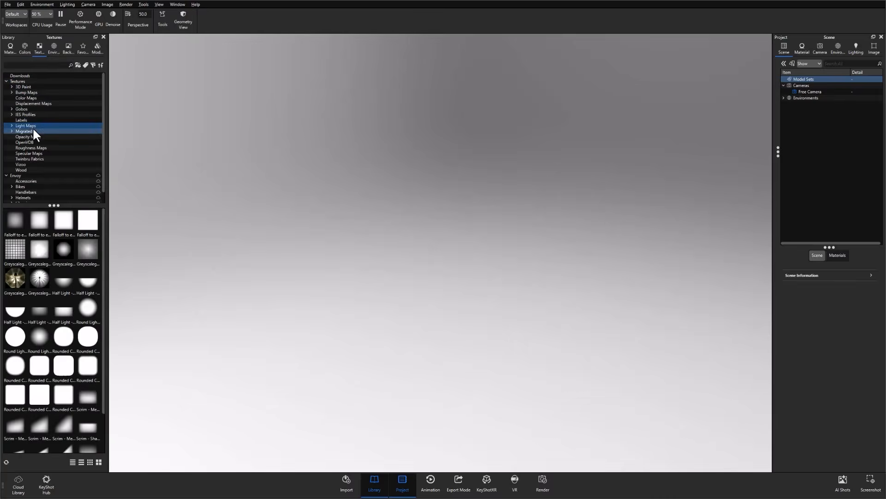
left_click(33, 137)
left_click(34, 142)
left_click(32, 148)
left_click(32, 153)
left_click(33, 158)
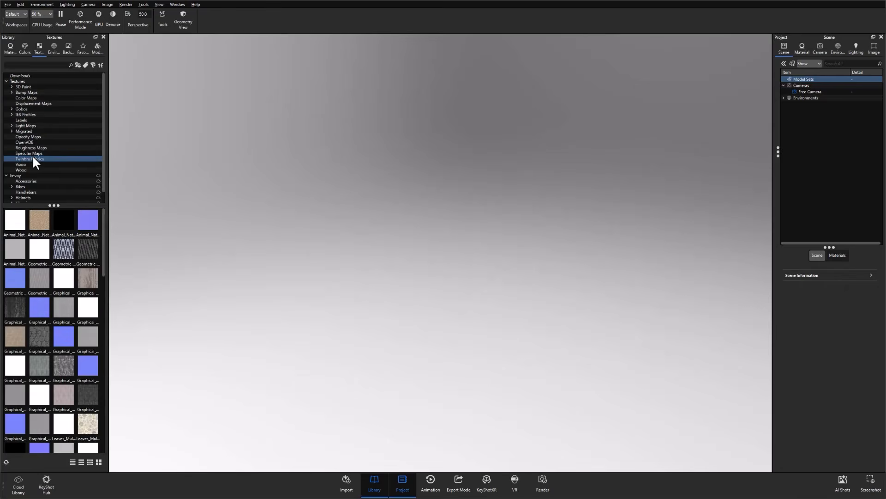
Browse the environment library's Greyscalegorilla, Interior, Migrated, Outdoor and Studio categories
left_click(53, 50)
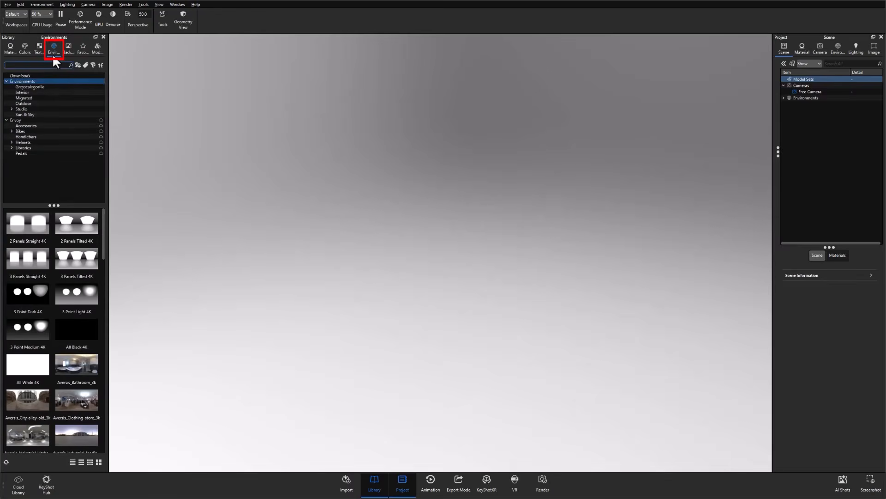
left_click(41, 87)
left_click(41, 93)
left_click(41, 98)
left_click(40, 100)
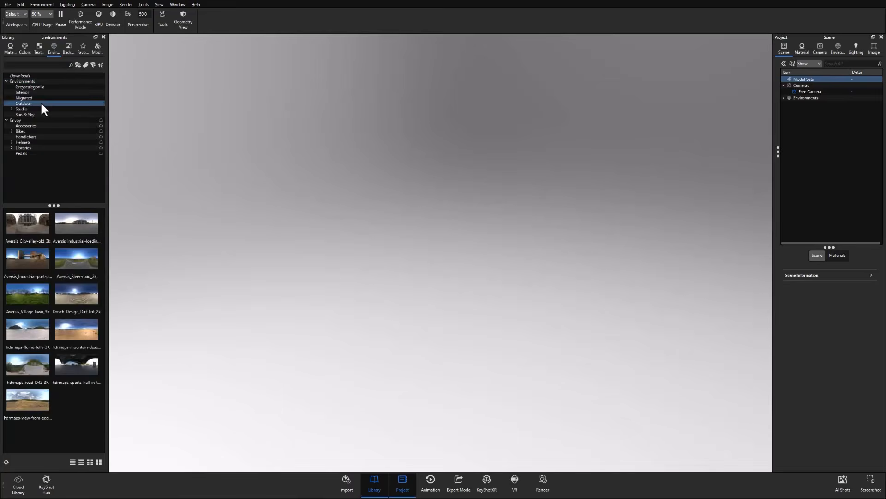
left_click(40, 106)
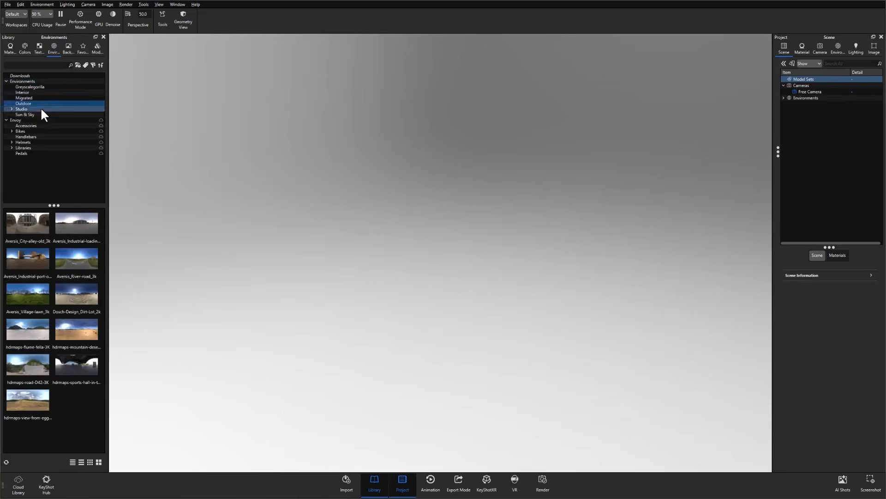
Browse the backplate library's Frontplates, Interior, Outdoor and Studio categories
left_click(65, 49)
left_click(58, 86)
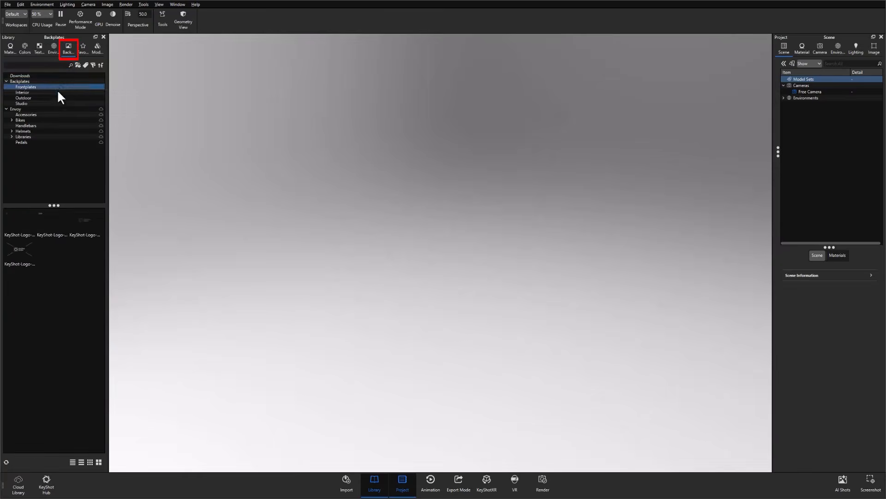
left_click(57, 92)
left_click(56, 96)
left_click(57, 102)
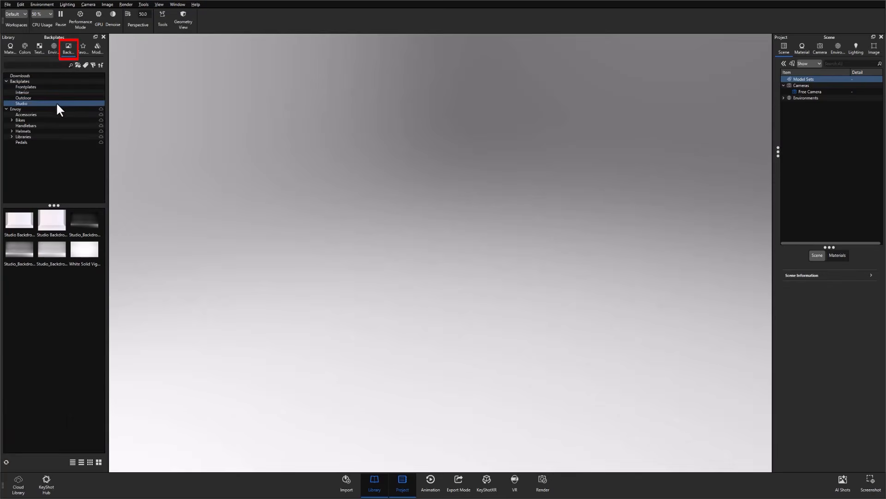
Look through the assets saved in the library's Favorites
left_click(81, 51)
scroll(76, 306, "down", 15)
scroll(75, 306, "up", 10)
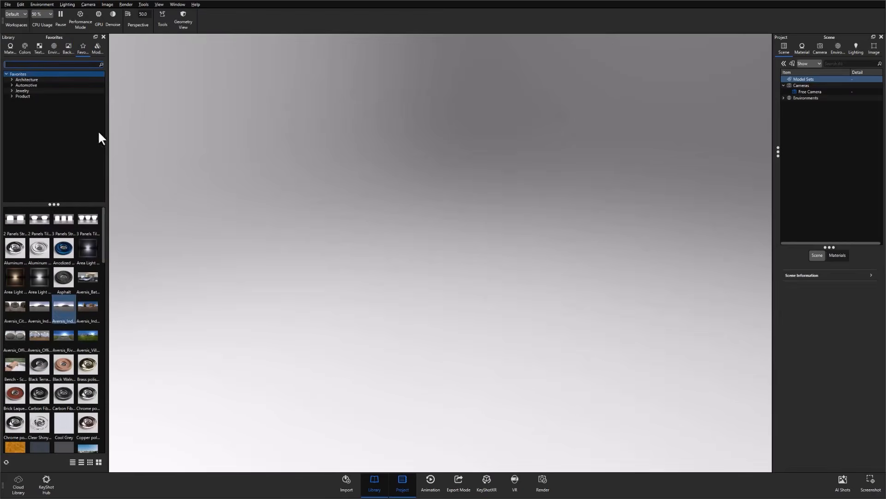
Add the Cube model from the model library's Geometry category to the scene
left_click(97, 48)
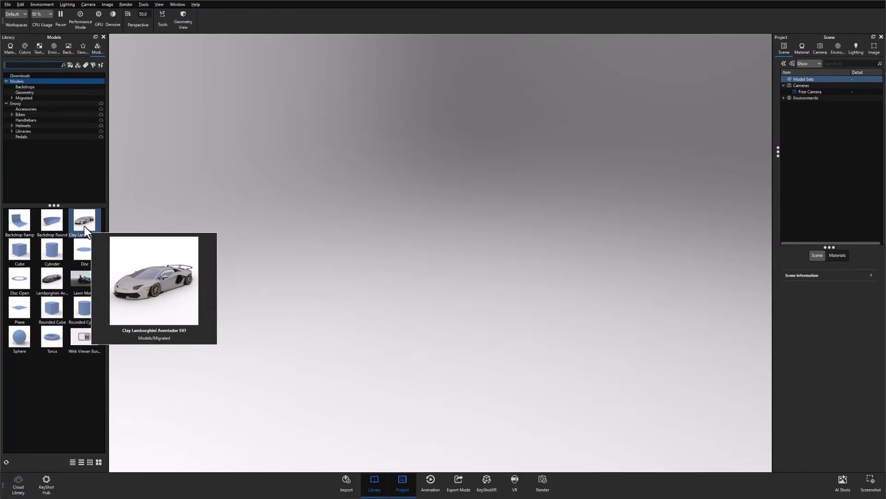
mouse_move(57, 287)
mouse_move(88, 287)
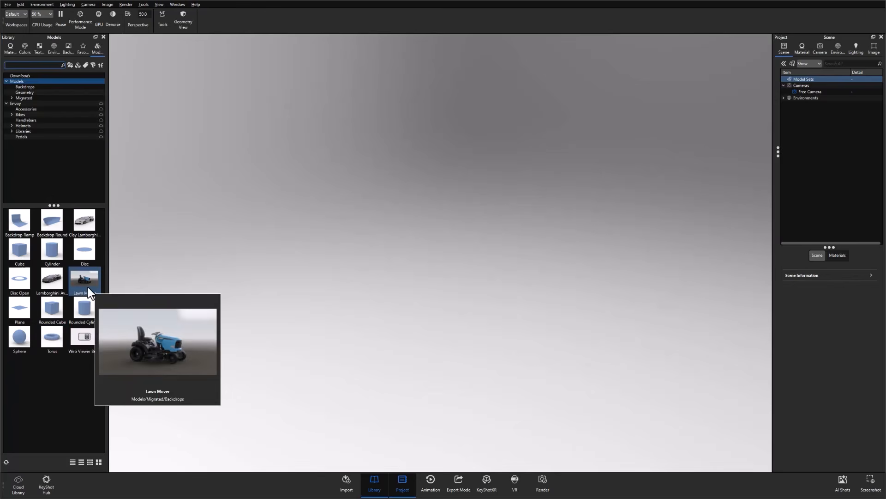
left_click(30, 87)
left_click(28, 92)
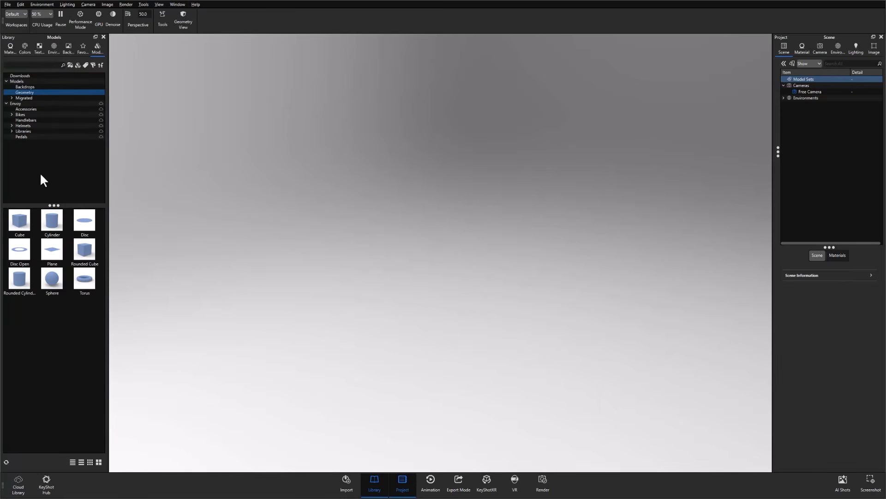
left_click_drag(19, 226, 430, 273)
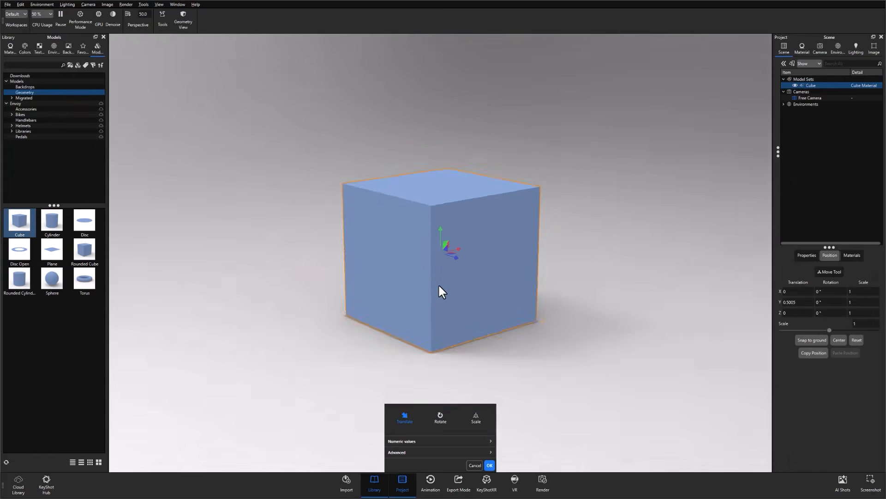
Apply the Amazing Grape material from the Axalta Paint category to the cube
left_click(10, 48)
left_click_drag(40, 226, 441, 233)
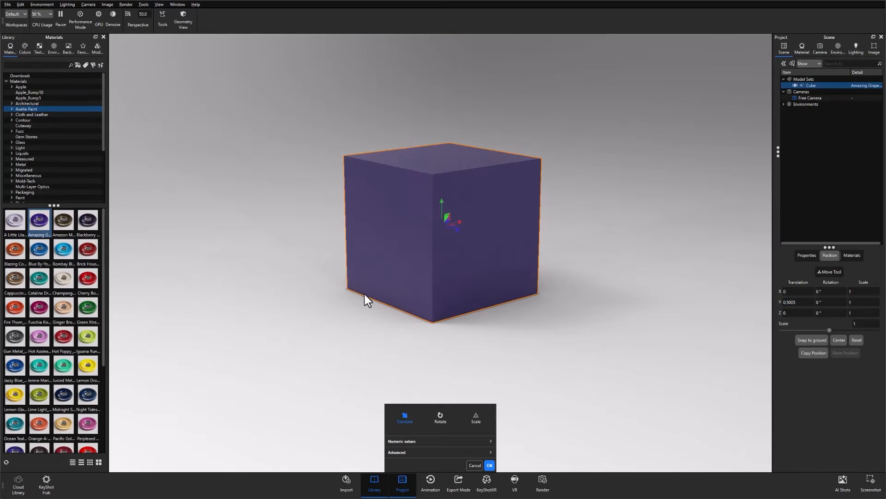
Accept the cube's placement and deselect it
left_click(490, 465)
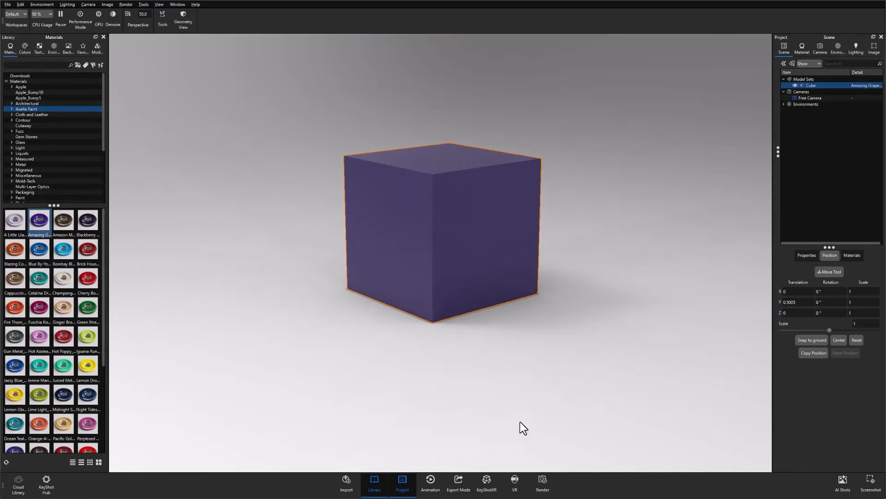
left_click(561, 364)
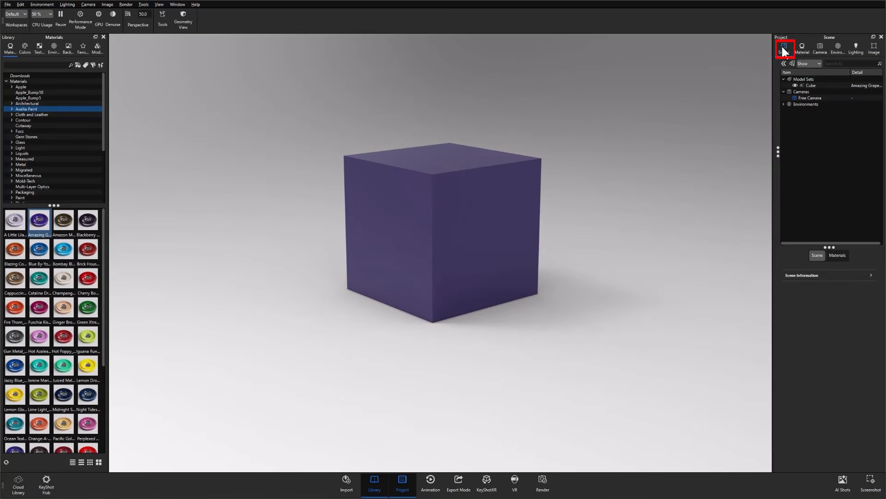
Explore the scene tree by collapsing and expanding its Cameras and Model Sets groups, and toggle the cube's visibility off and on
left_click(805, 85)
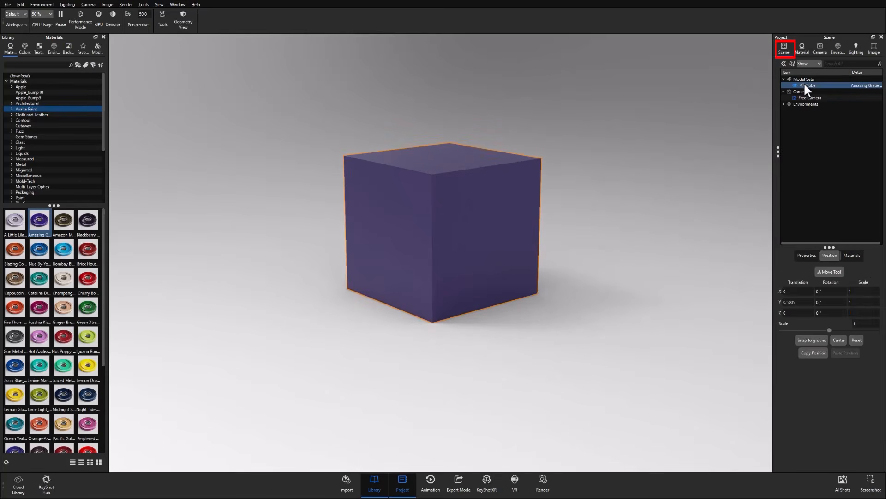
left_click(784, 91)
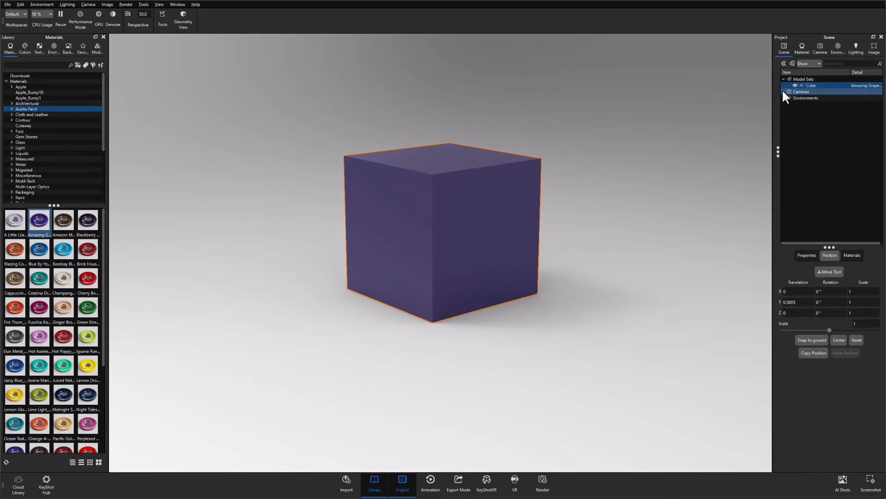
left_click(783, 91)
left_click(783, 79)
left_click(783, 79)
left_click(795, 85)
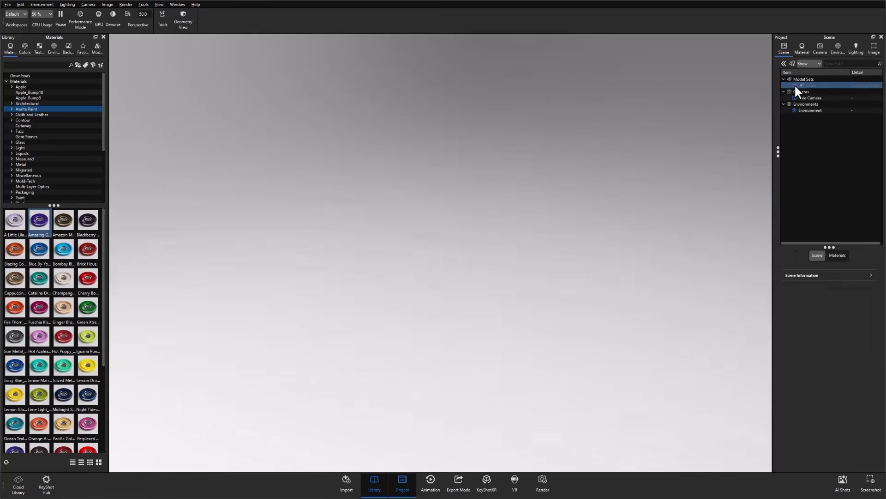
left_click(795, 85)
Open the cube's paint material for editing and examine its Advanced properties
left_click(519, 194)
double_click(519, 195)
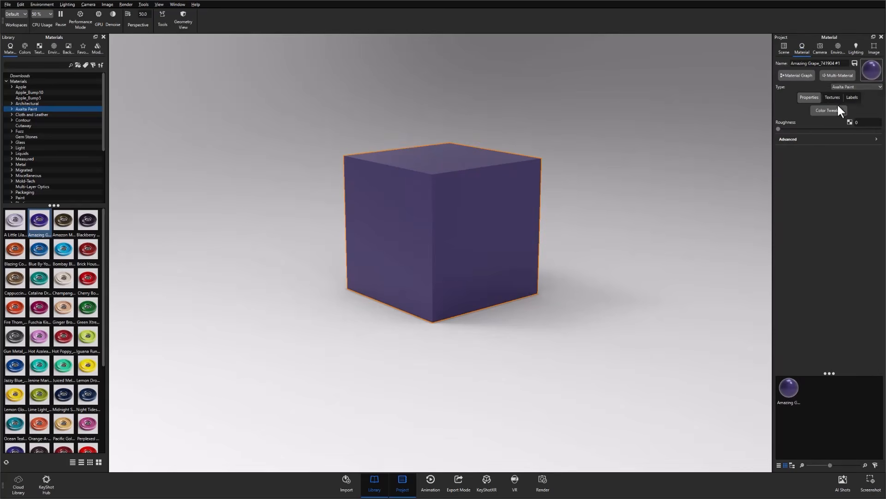
left_click(813, 141)
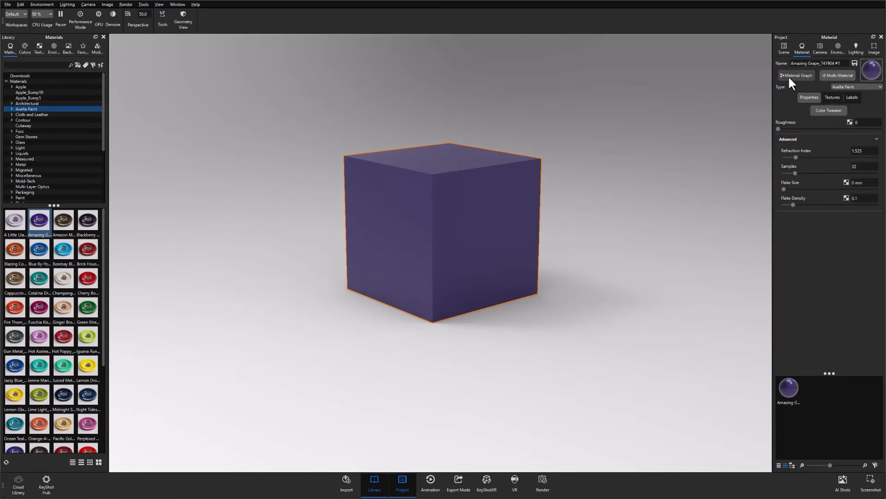
Add a trial camera and delete it again, and expand the Free Camera's lens settings
left_click(821, 49)
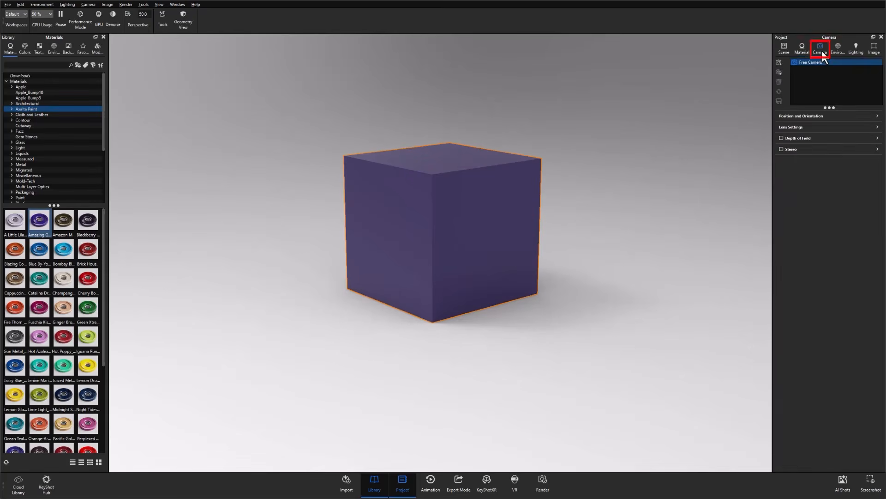
left_click(779, 62)
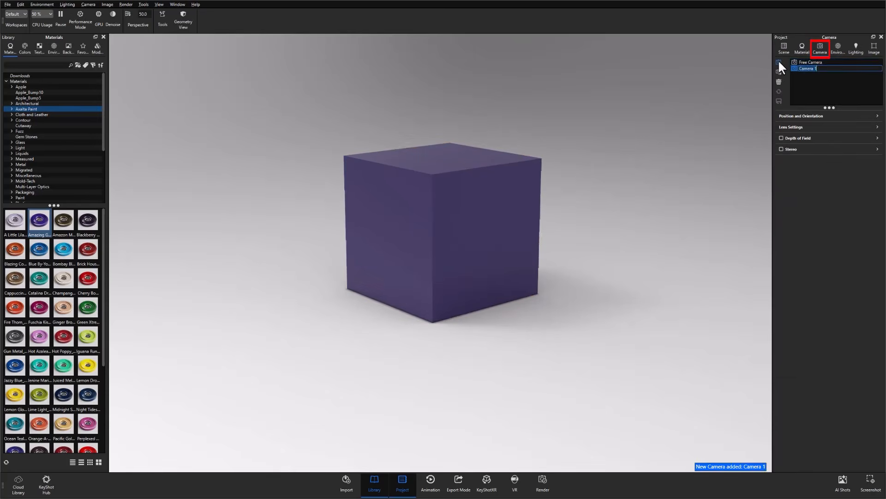
key("Return")
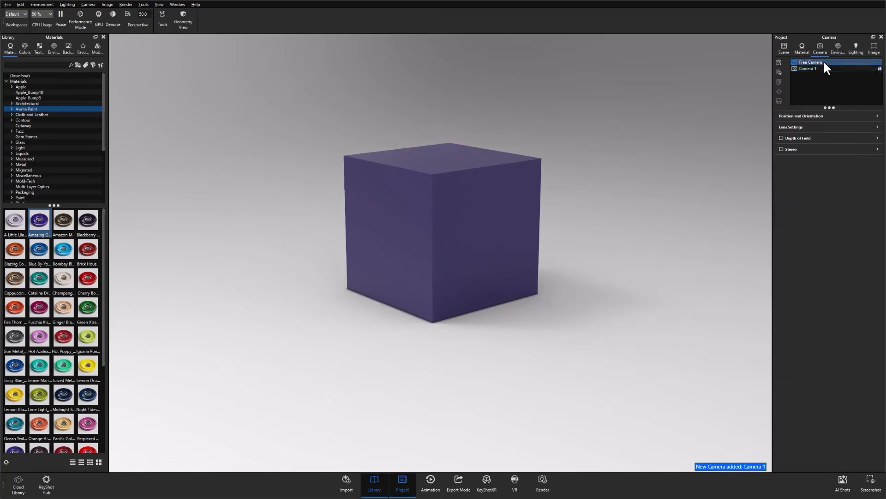
left_click(780, 81)
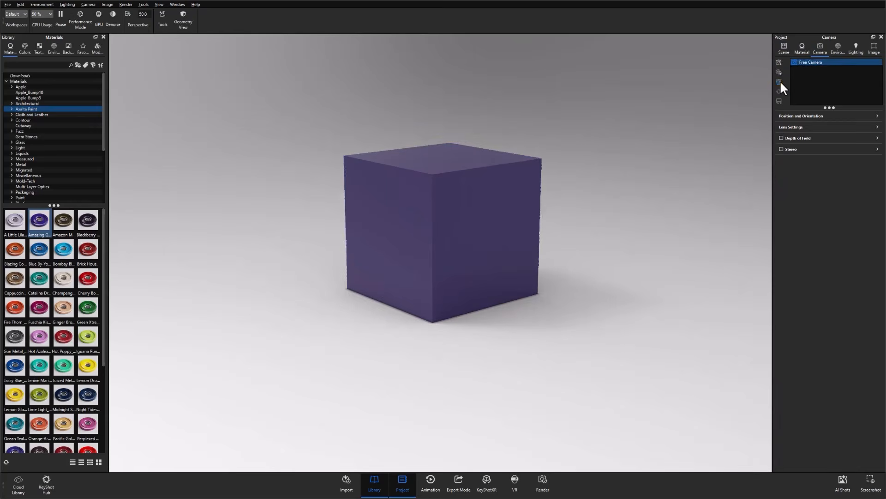
left_click(792, 127)
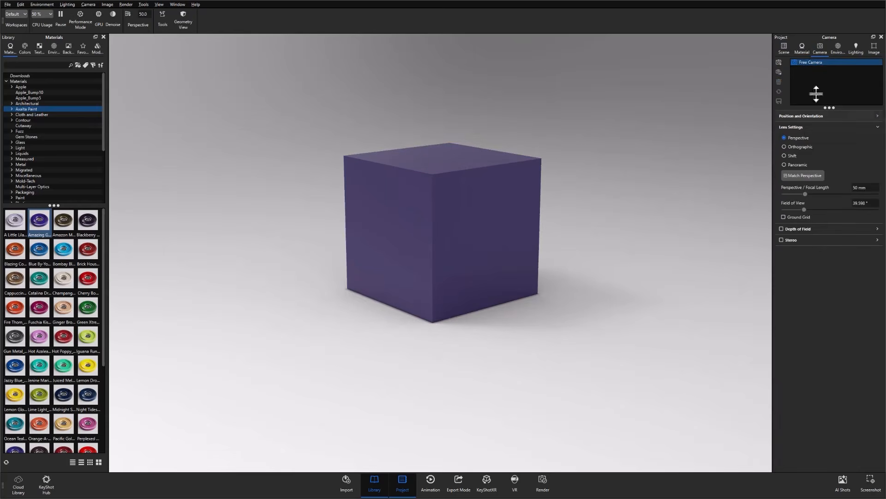
Add a new blank environment to the project and switch back to the original environment
left_click(838, 48)
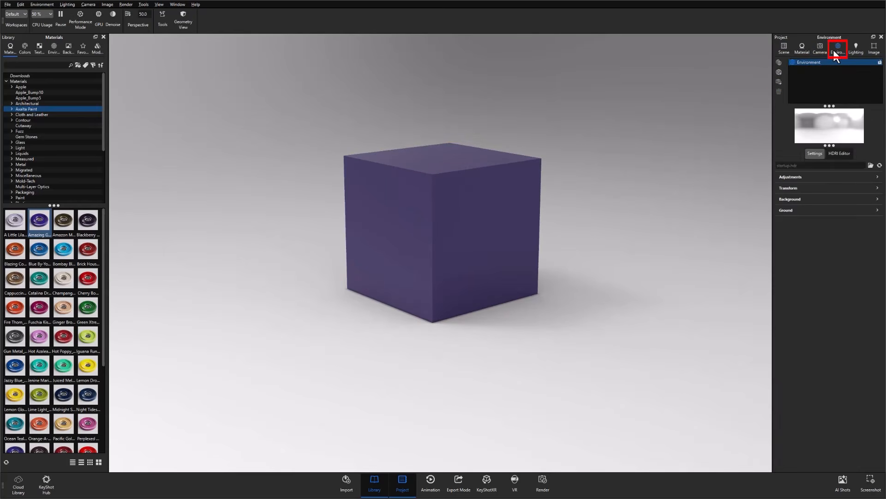
left_click(780, 72)
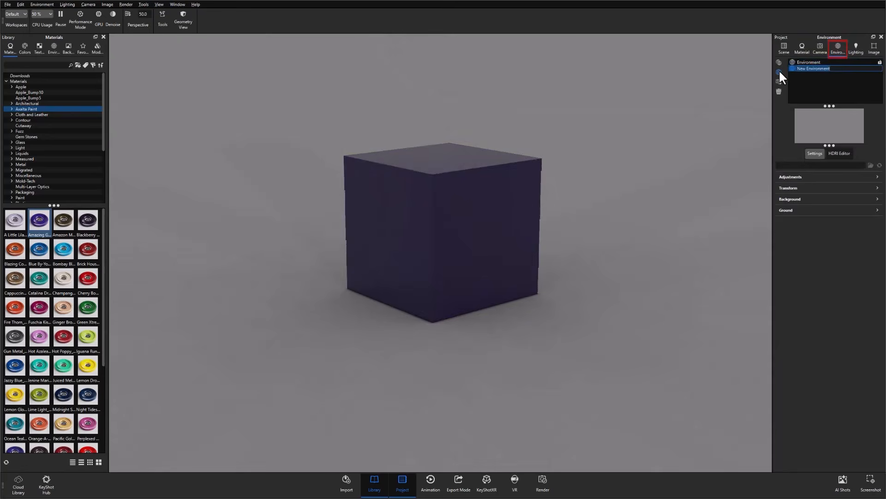
left_click(804, 61)
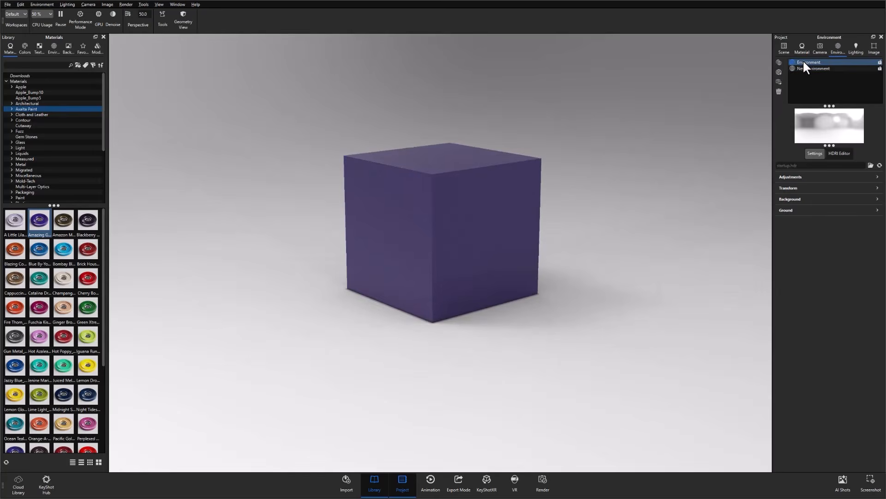
Examine the original environment's Adjustments, Transform and Background settings
left_click(804, 176)
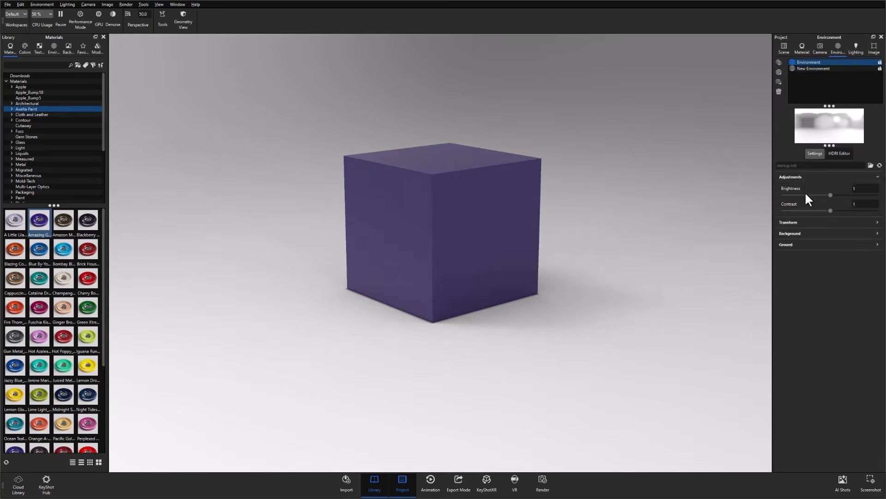
left_click(802, 223)
left_click(798, 278)
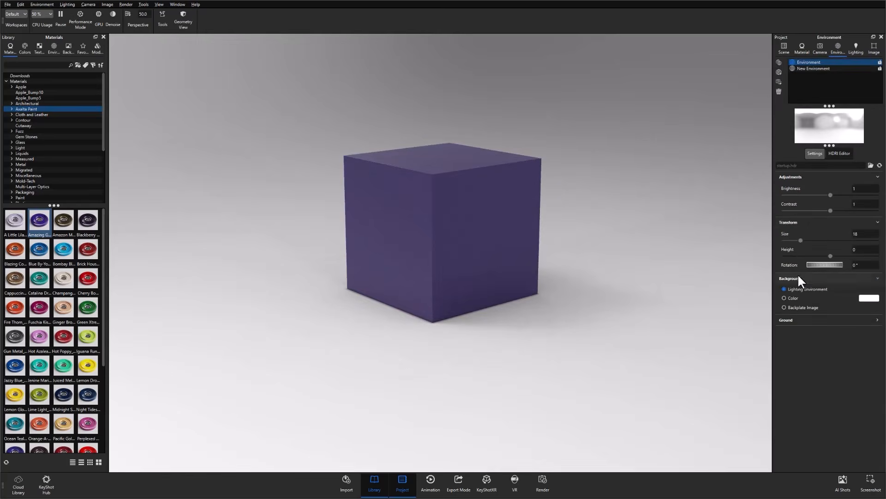
Try the Performance Mode, Interior and Jewelry lighting presets on the scene
left_click(853, 49)
left_click(784, 75)
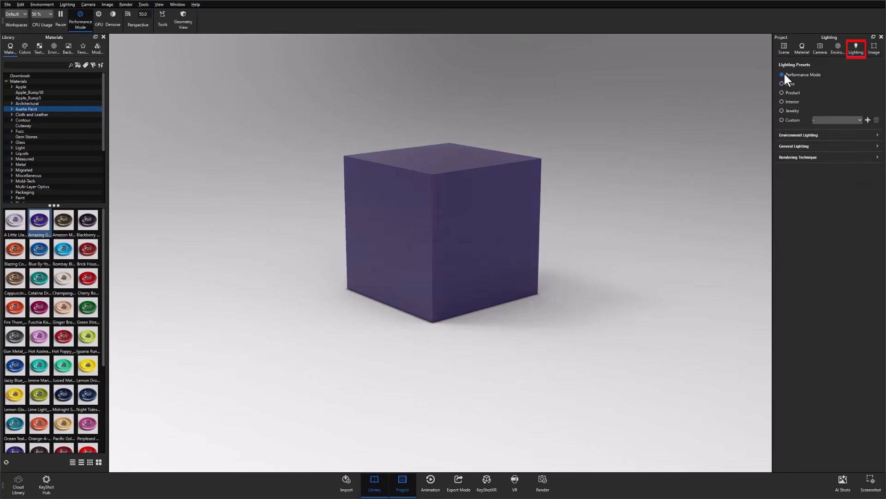
left_click(782, 102)
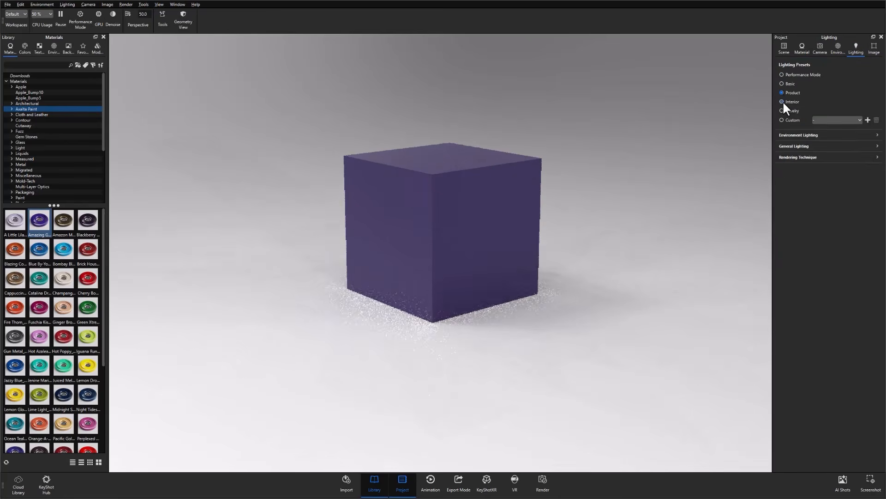
left_click(782, 110)
Examine the Environment Lighting, General Lighting and Rendering Technique settings of the Jewelry preset
left_click(798, 137)
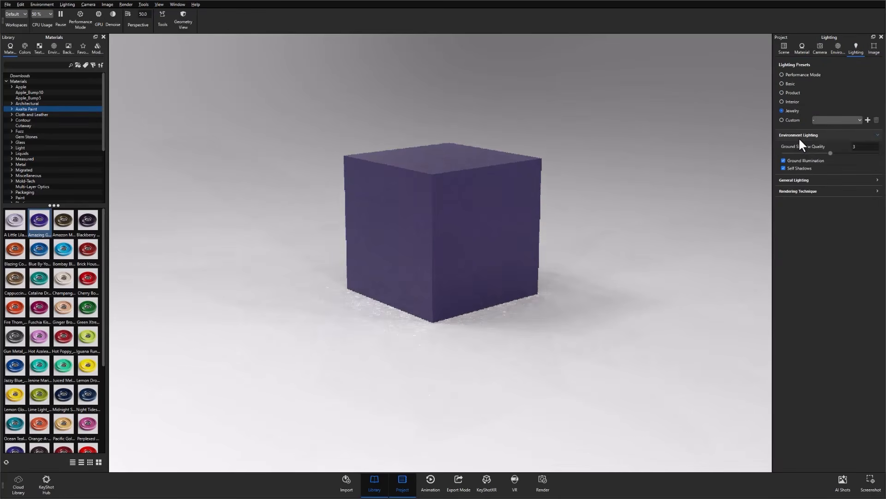
left_click(802, 179)
left_click(799, 226)
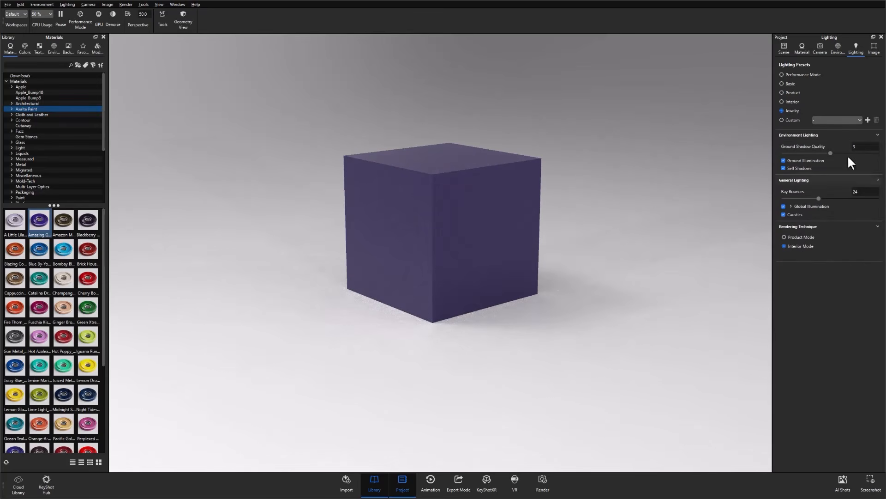
Compare the Interior and Jewelry lighting presets, and customize Jewelry with a ground shadow quality of 3.296 and Caustics turned off
left_click(790, 101)
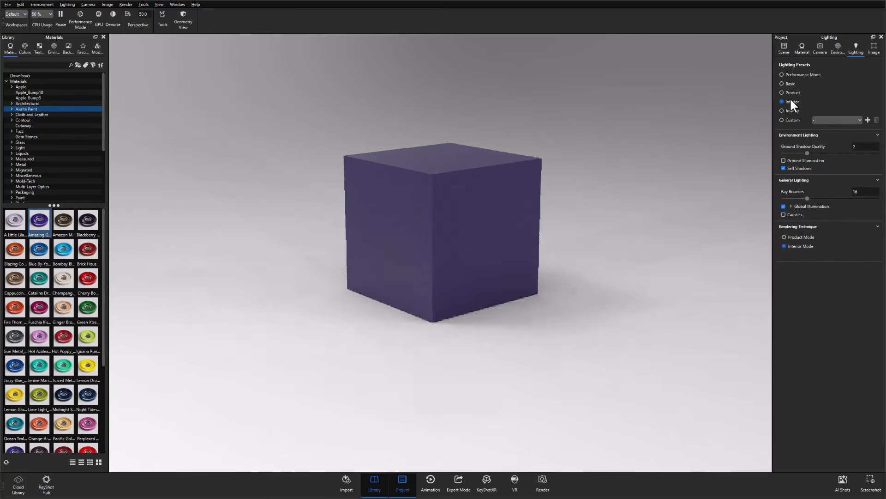
left_click(791, 109)
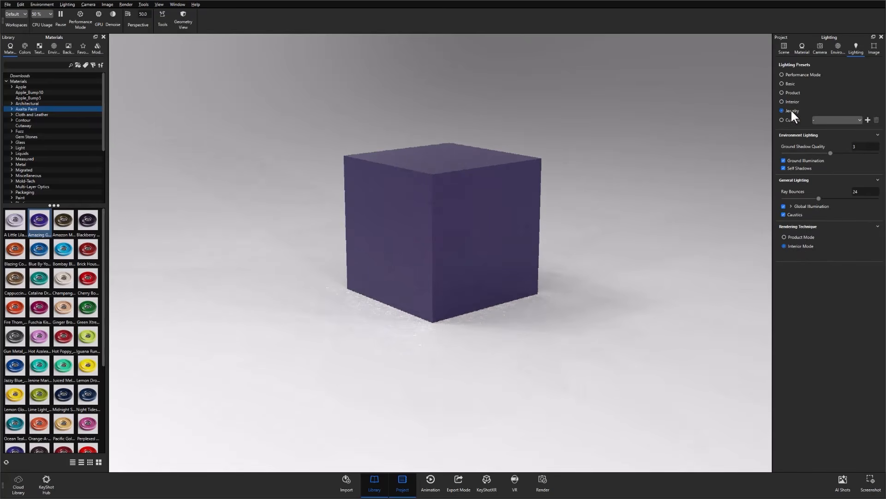
mouse_move(831, 153)
left_mouse_down()
mouse_move(797, 153)
mouse_move(837, 153)
left_mouse_up()
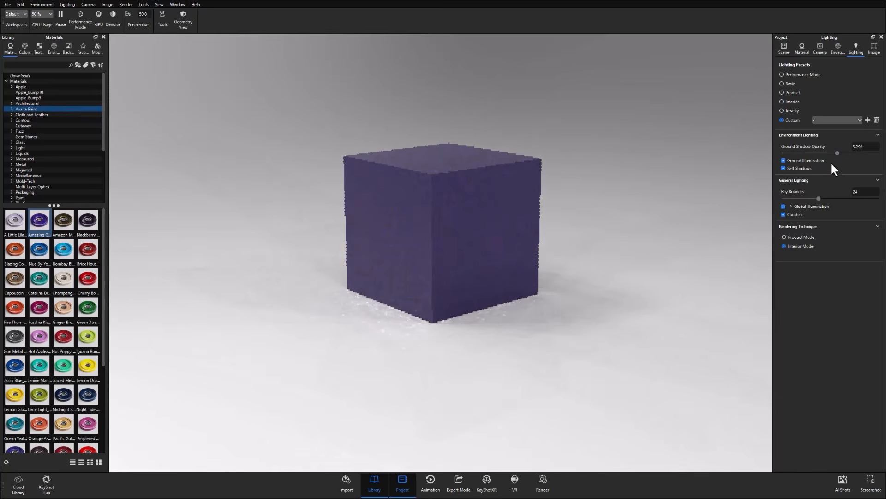
left_click(784, 214)
Look through the landscape resolution presets in the image settings without choosing one
left_click(874, 48)
left_click(870, 71)
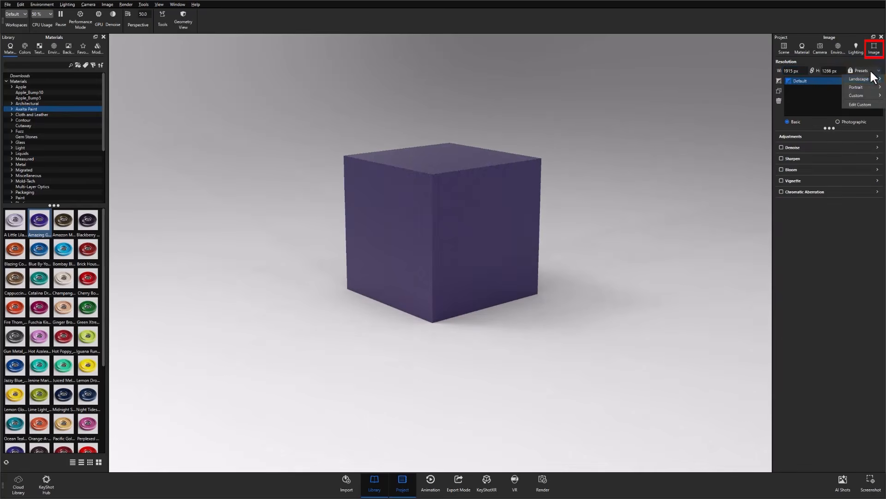
mouse_move(859, 79)
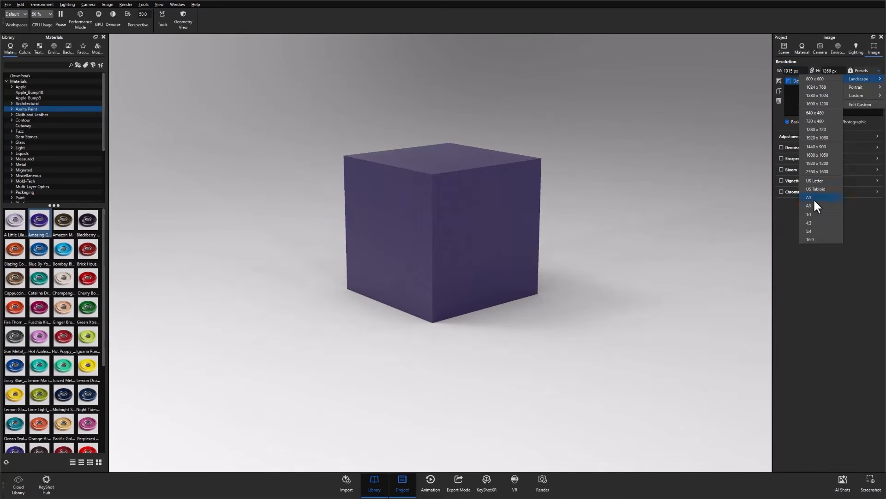
left_click(863, 246)
Examine the Denoise, Sharpen, Bloom and Vignette options of the Basic image style
left_click(877, 147)
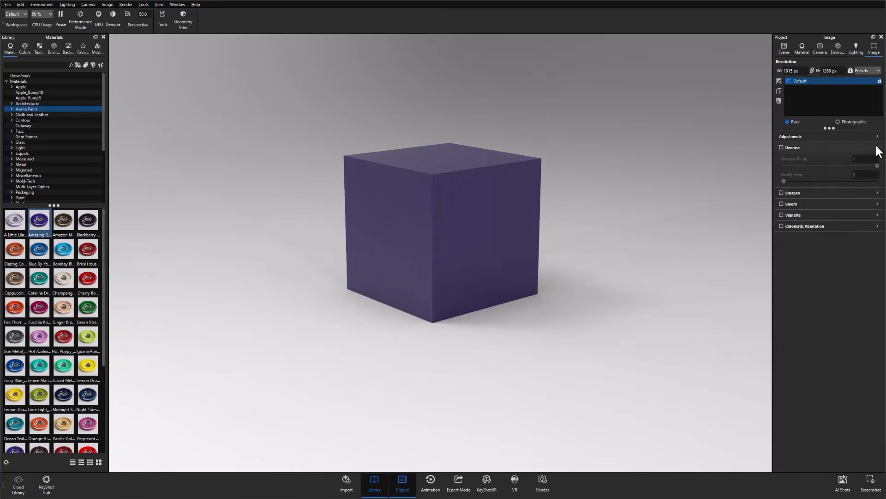
left_click(877, 193)
left_click(878, 238)
left_click(877, 300)
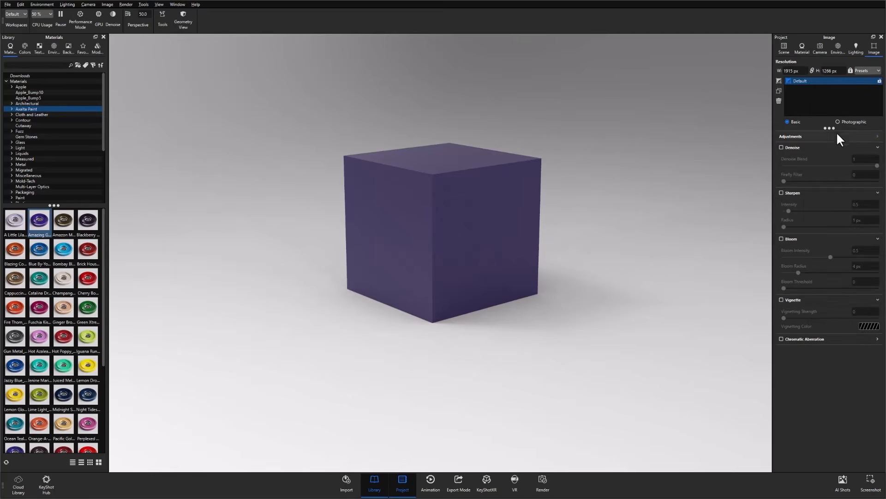
Switch the image style to Photographic and expand its Tone Mapping and Curve settings
left_click(850, 121)
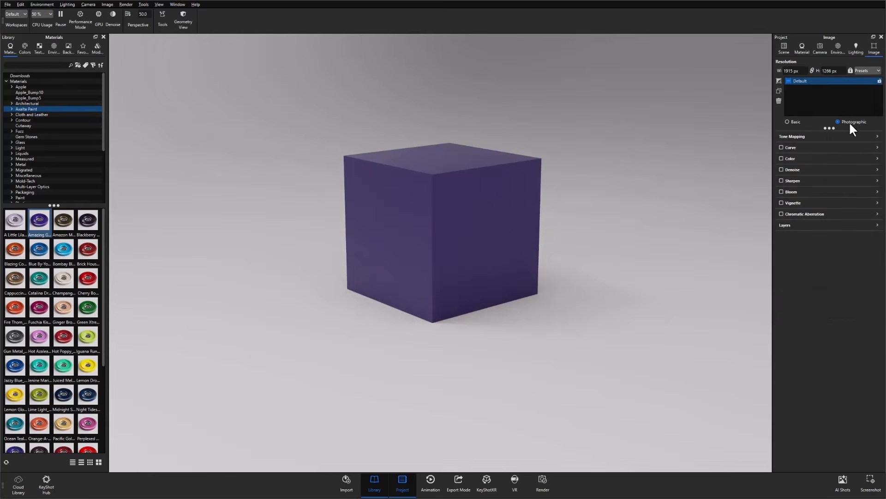
left_click(878, 137)
left_click(878, 212)
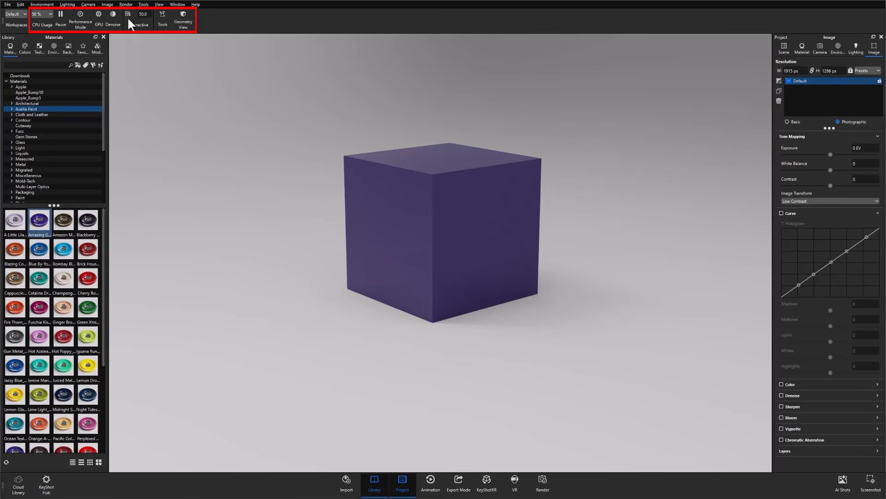
Turn GPU rendering on and back off
left_click(99, 16)
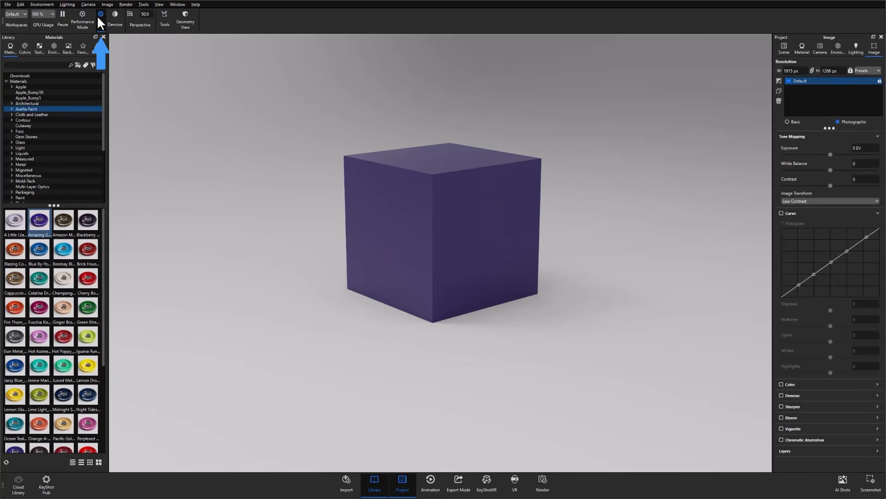
left_click(101, 15)
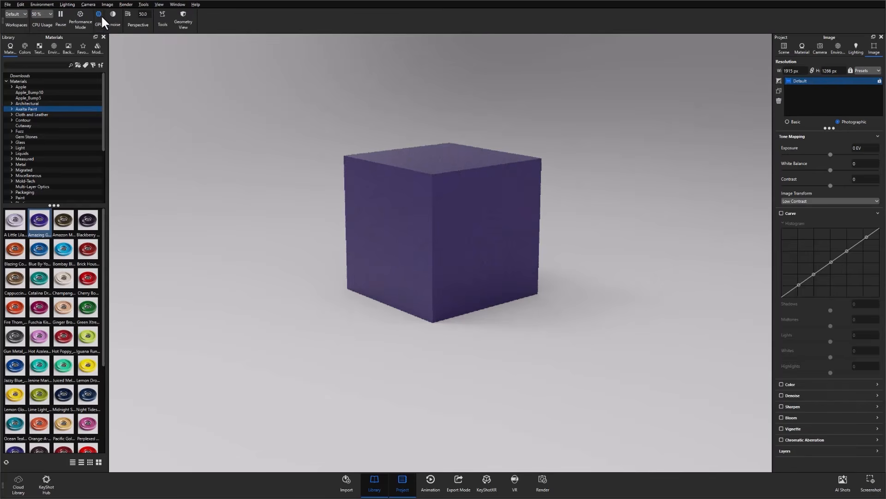
Check the available CPU usage core options, and pause and resume the real-time rendering
left_click(50, 14)
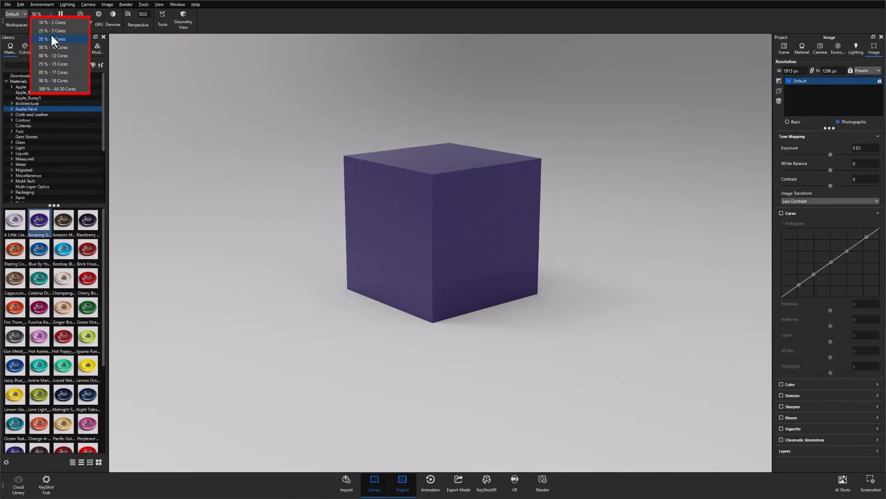
left_click(60, 13)
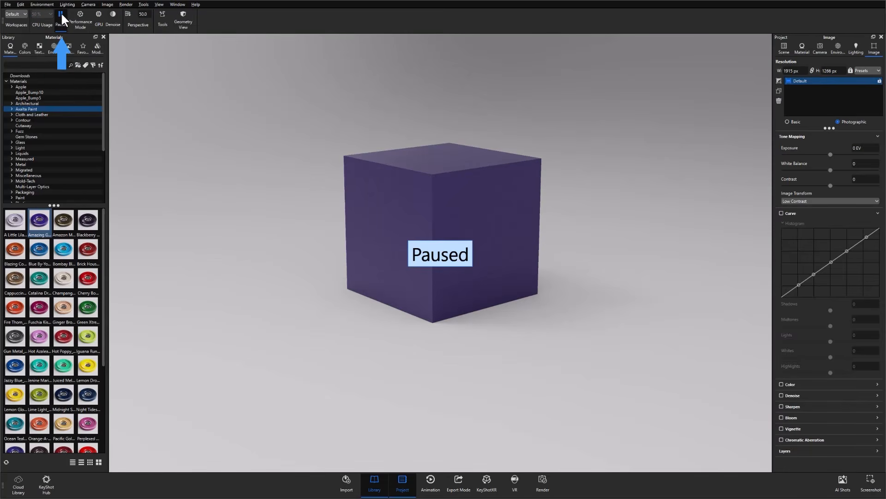
left_click(61, 12)
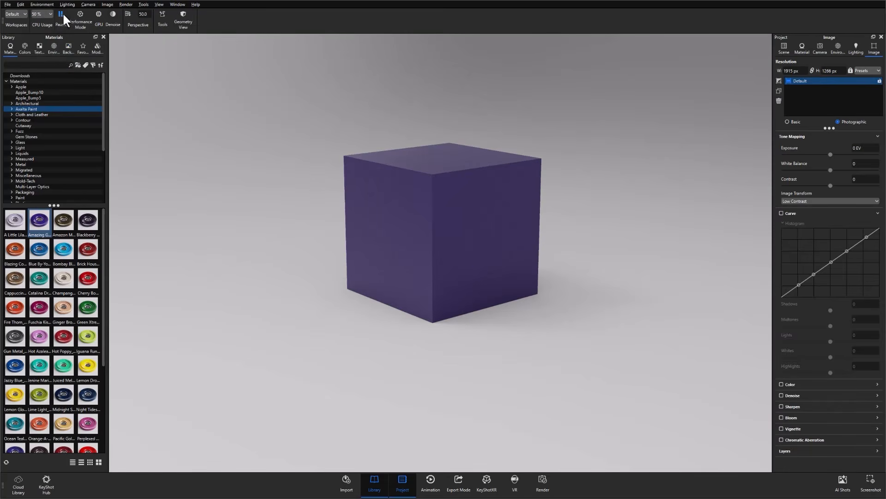
Examine the Geometry View and the available geometry, material, camera and lighting tools, closing each again
left_click(181, 19)
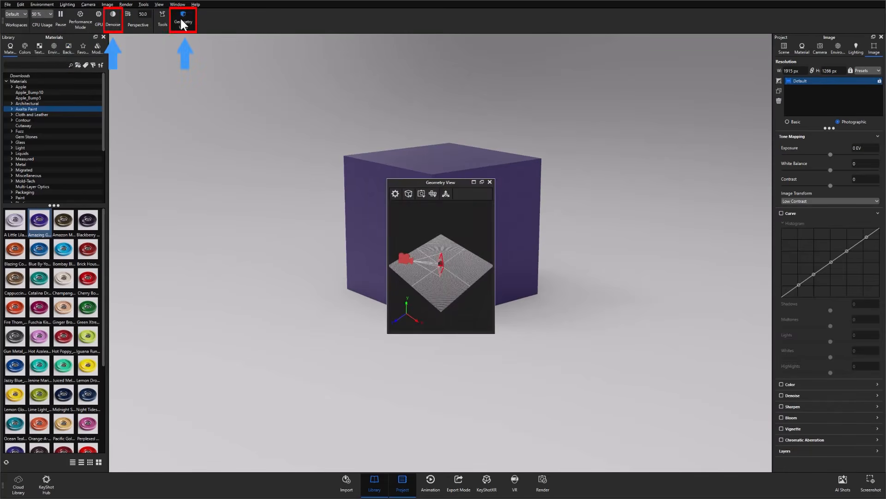
left_click(181, 19)
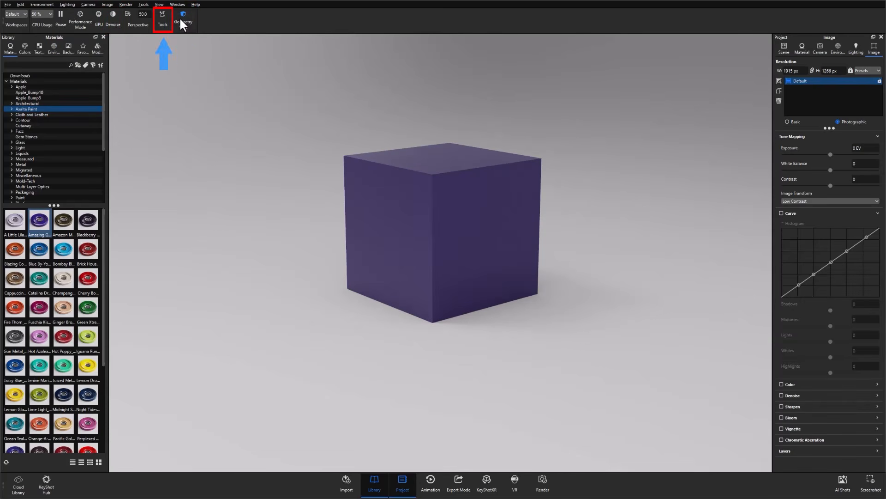
left_click(162, 18)
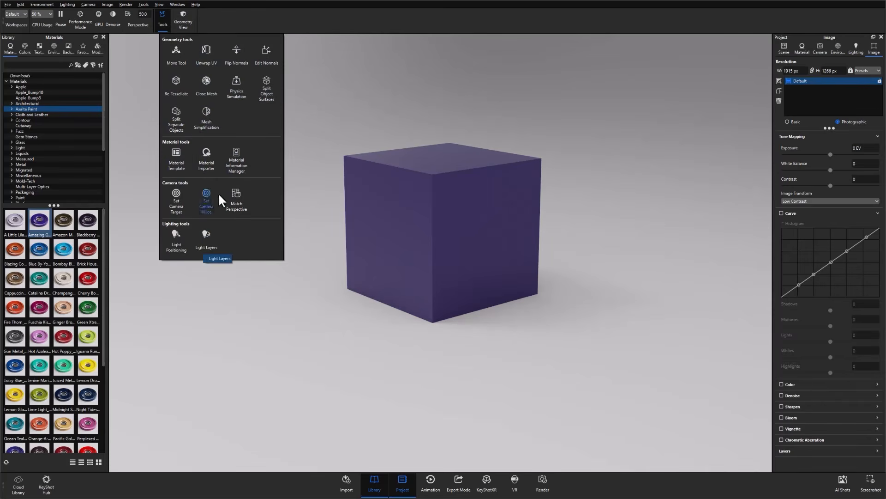
left_click(157, 18)
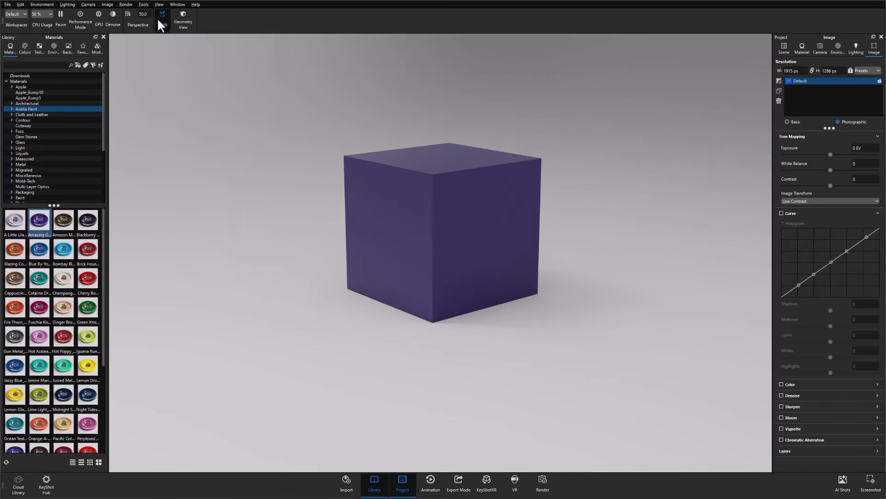
Add the Render NURBS and Navigation controls to the toolbar
right_click(319, 25)
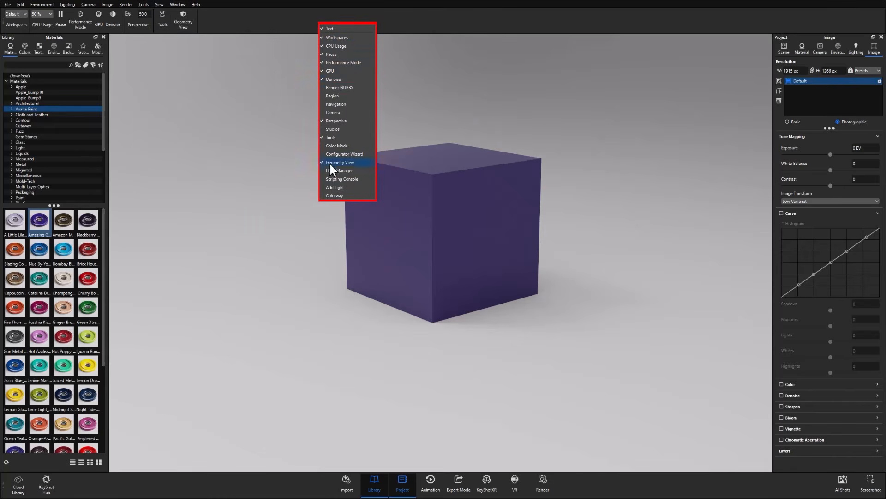
left_click(329, 87)
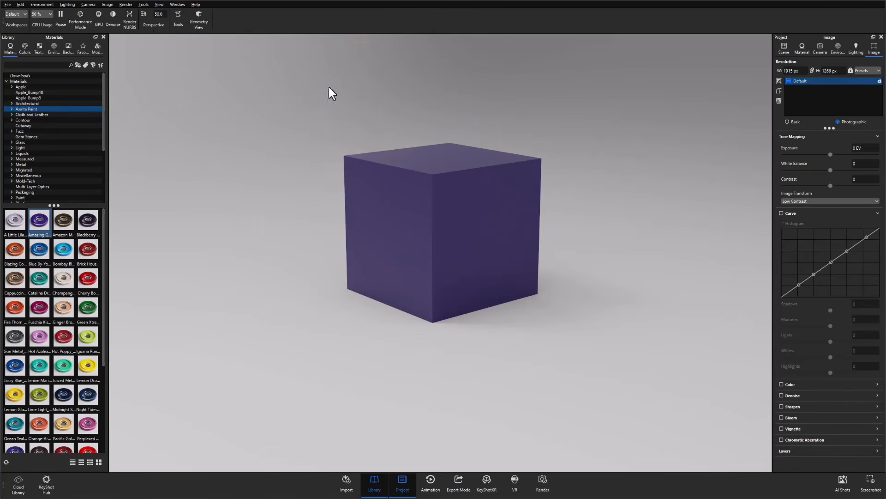
right_click(268, 26)
left_click(300, 104)
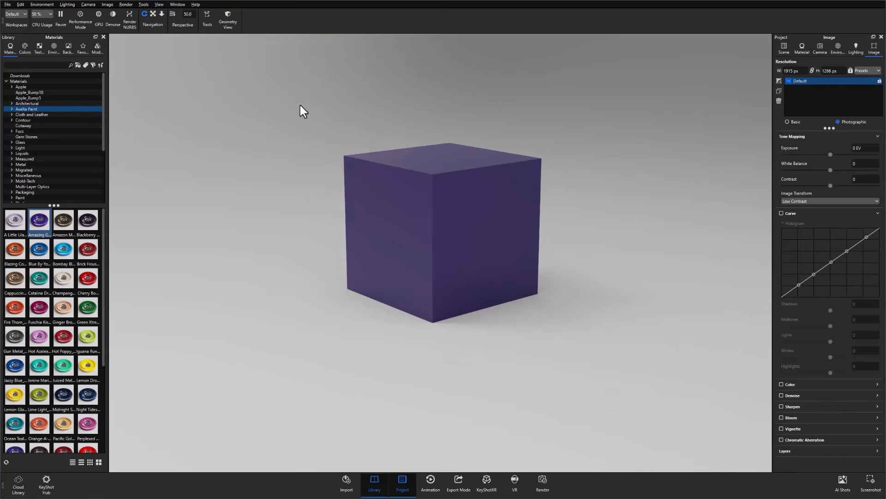
Add the Color Mode control to the toolbar and remove it again
right_click(273, 21)
left_click(291, 143)
right_click(287, 16)
left_click(302, 138)
Hide the Library and Project panels and show both again
left_click(373, 488)
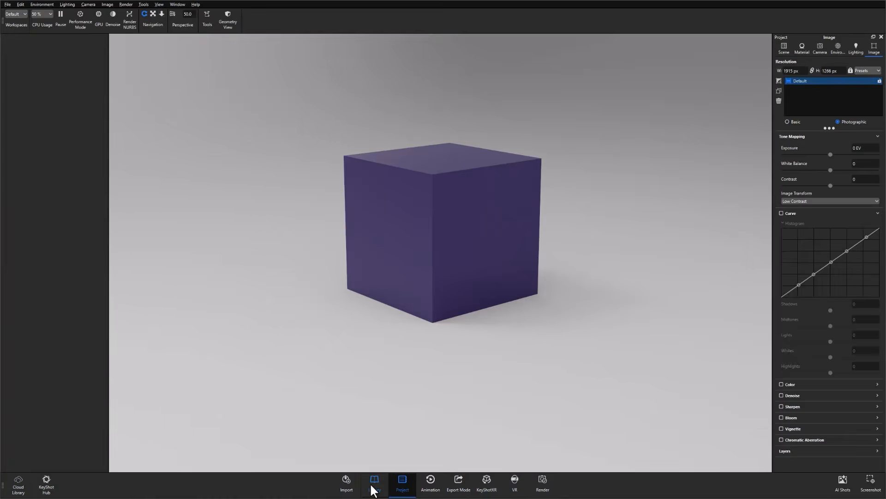
left_click(403, 488)
left_click(386, 487)
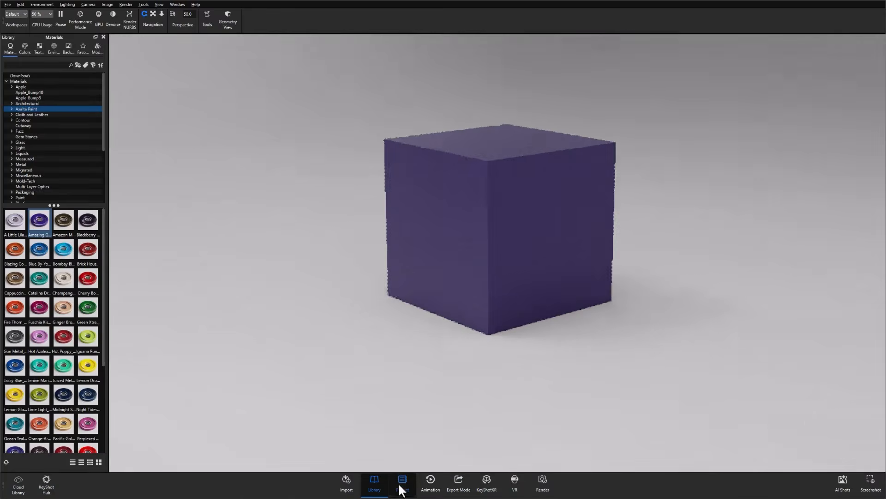
left_click(400, 486)
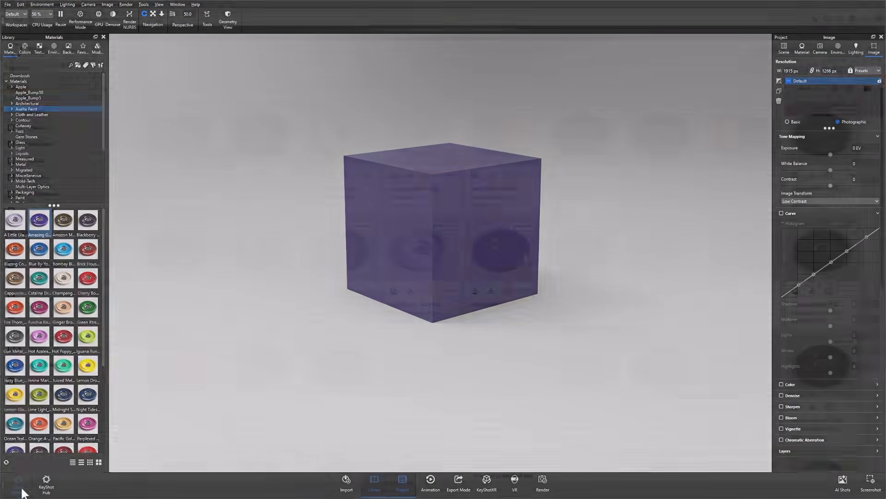
Open the KeyShot Cloud Library in the web browser and browse its assets
left_click(17, 487)
scroll(784, 241, "down", 2)
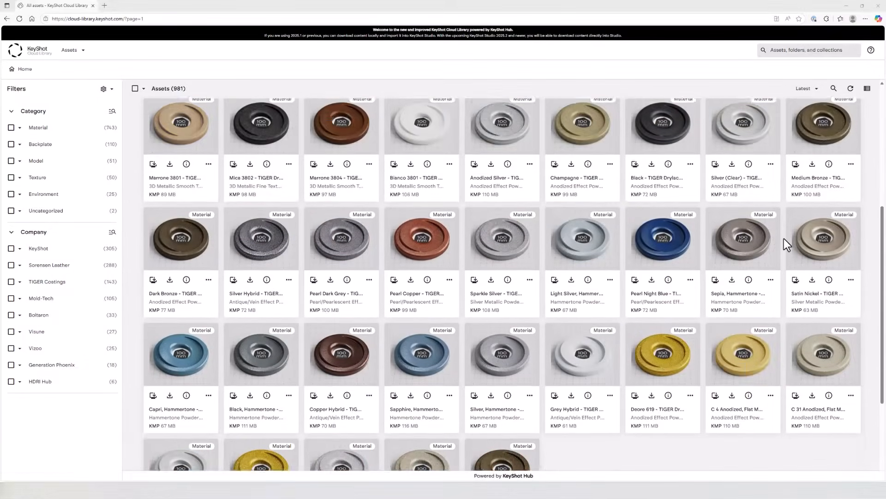
scroll(784, 238, "down", 3)
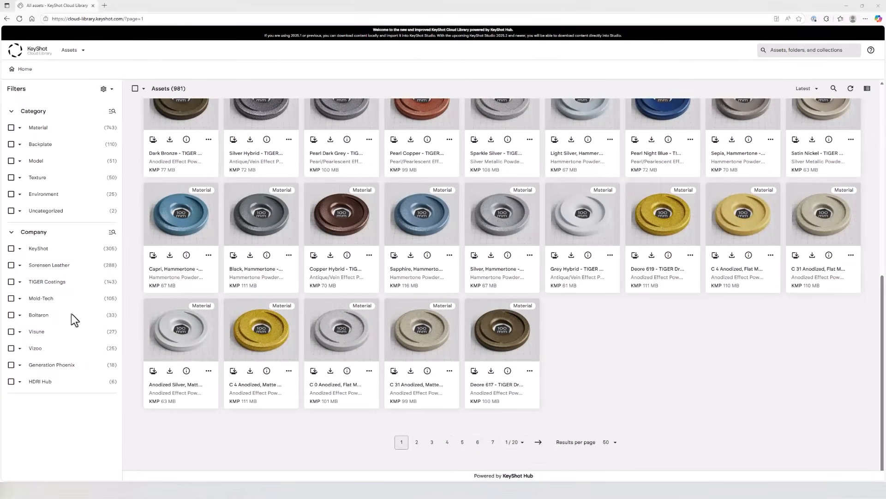
Browse the cloud assets filtered by the company Sorensen Leather and by Boltaron, clearing each filter after viewing
left_click(11, 265)
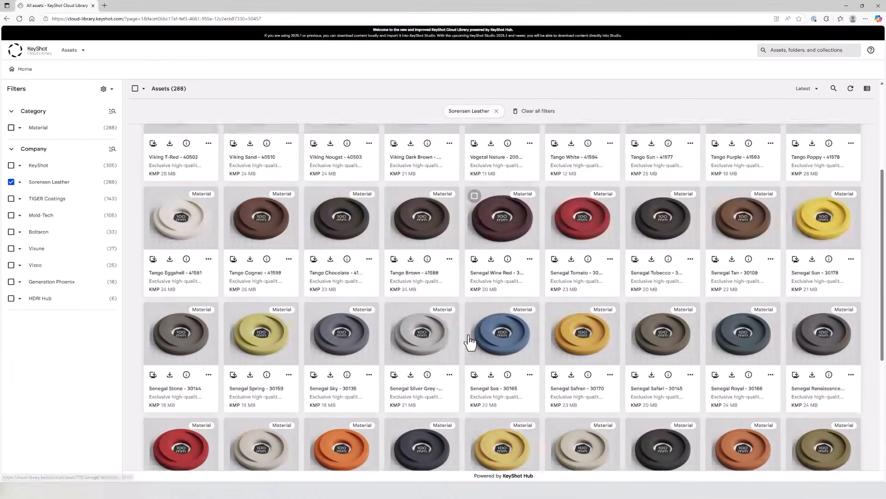
scroll(469, 342, "down", 3)
left_click(11, 182)
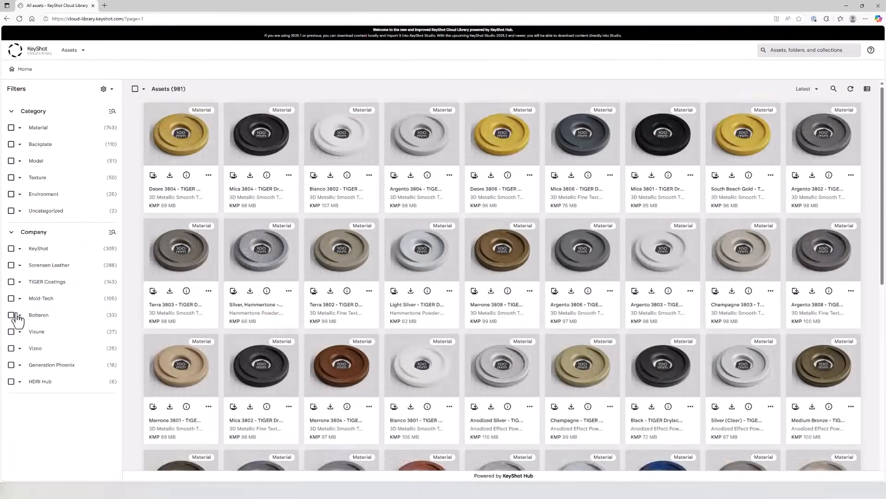
left_click(11, 314)
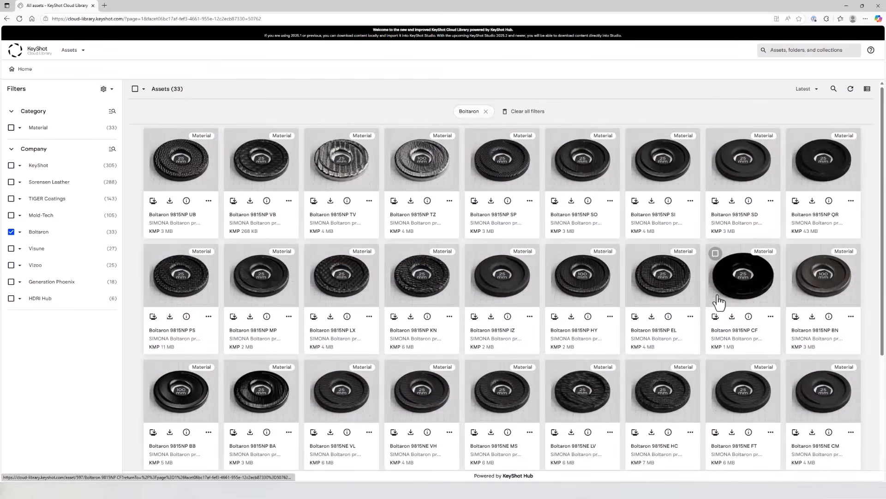
scroll(719, 302, "down", 3)
scroll(718, 301, "up", 3)
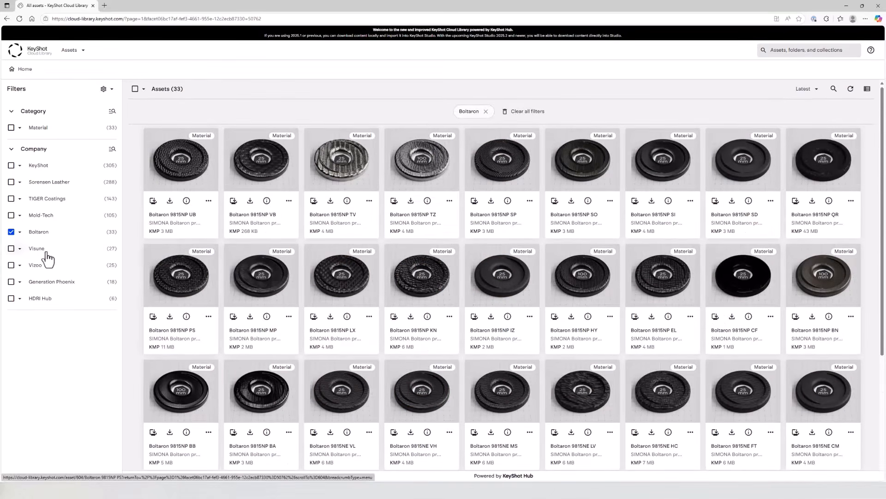
left_click(11, 232)
Filter the cloud assets by the Model category and browse through them
left_click(11, 162)
scroll(803, 193, "down", 3)
scroll(804, 193, "down", 5)
scroll(758, 249, "down", 1)
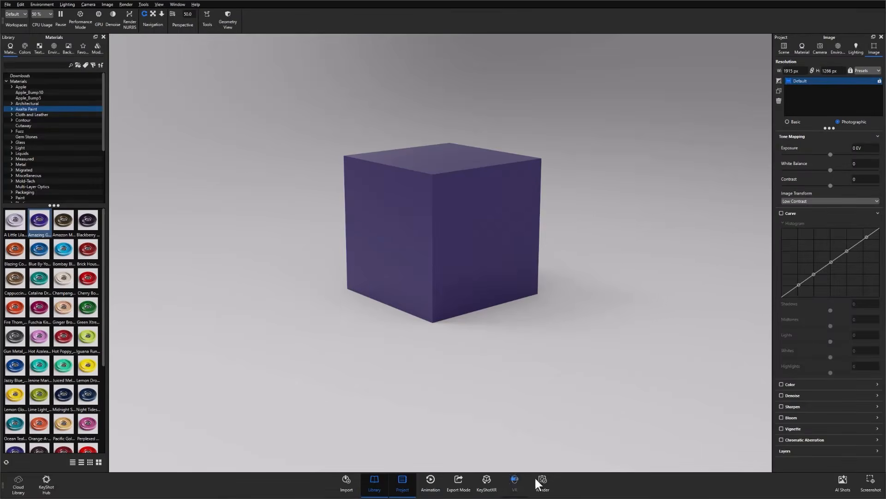
In KeyShot Studio, examine the animation timeline and the animation types offered by the Animation Wizard, and close both
left_click(431, 490)
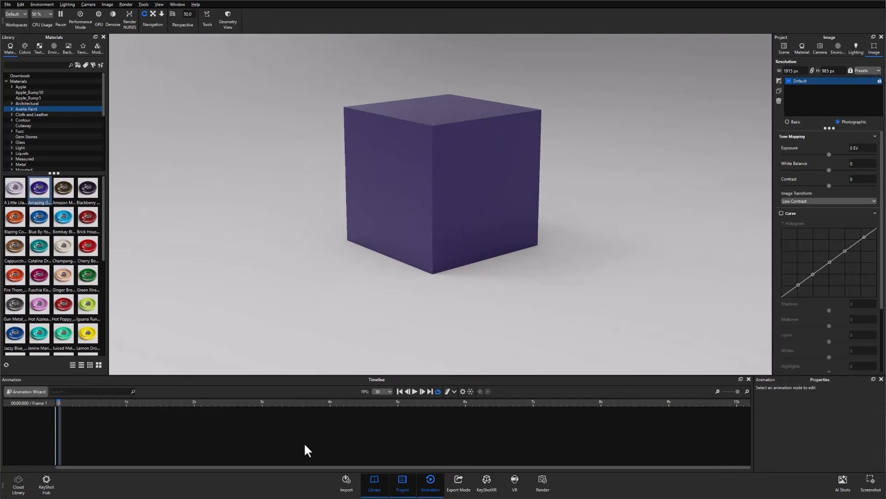
left_click(29, 392)
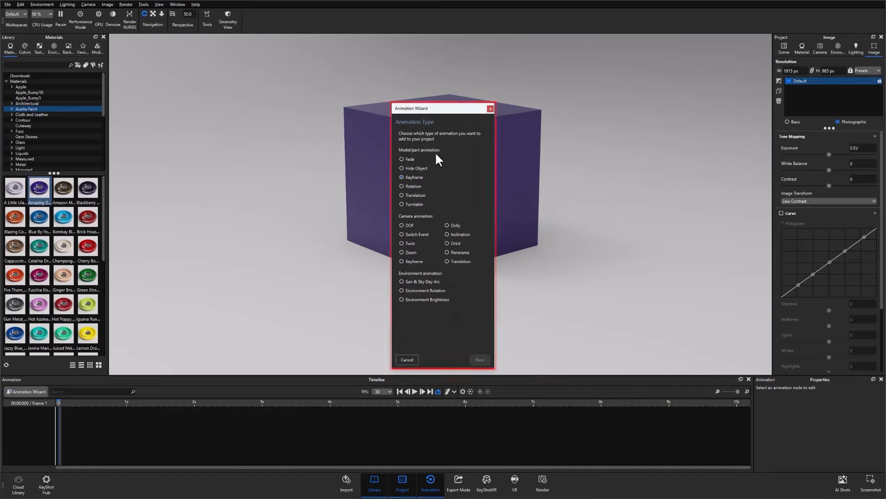
left_click(490, 108)
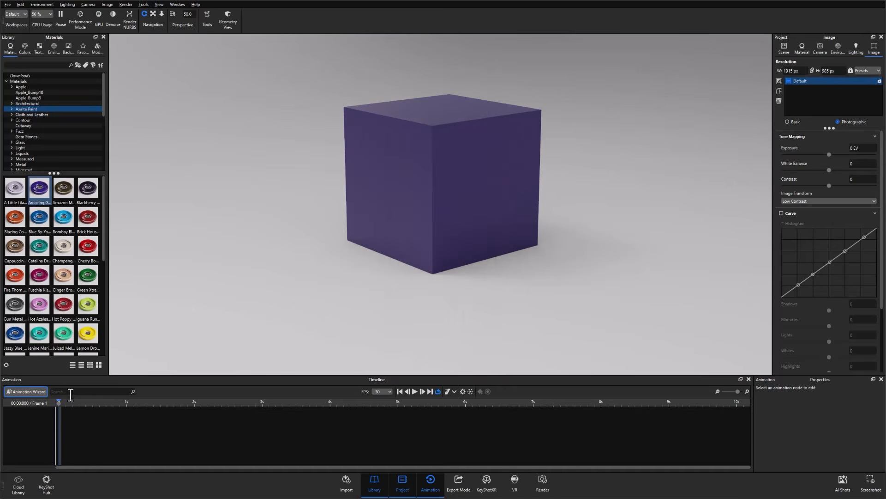
left_click(26, 391)
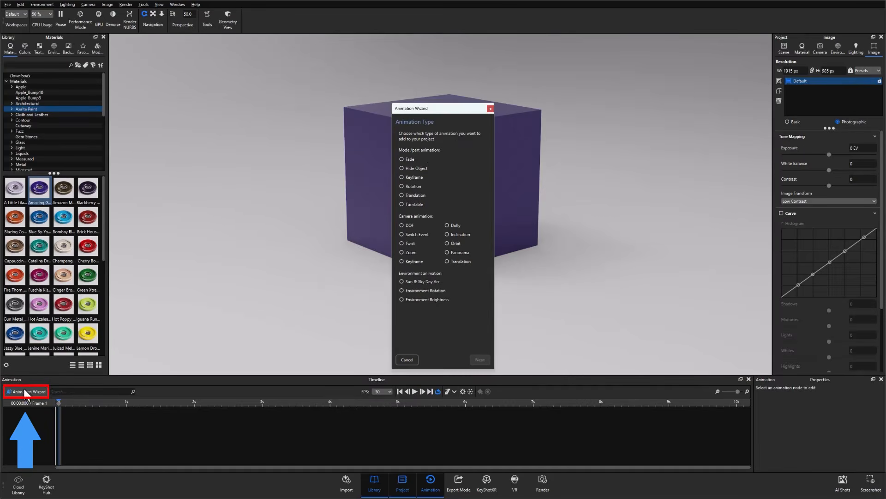
left_click(490, 109)
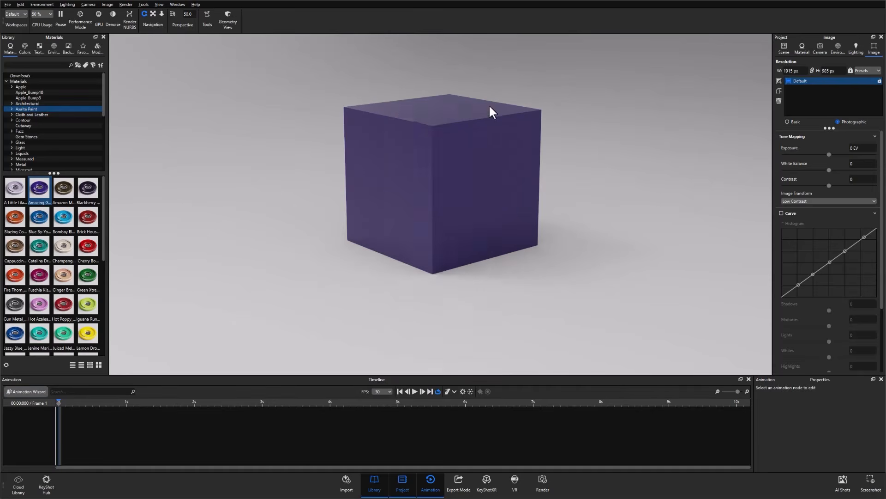
left_click(430, 482)
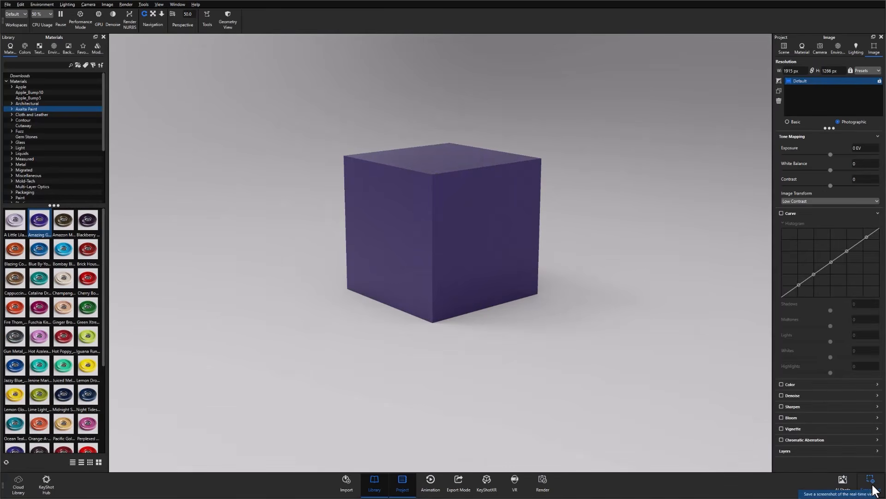
Save a screenshot of the real-time view
left_click(872, 482)
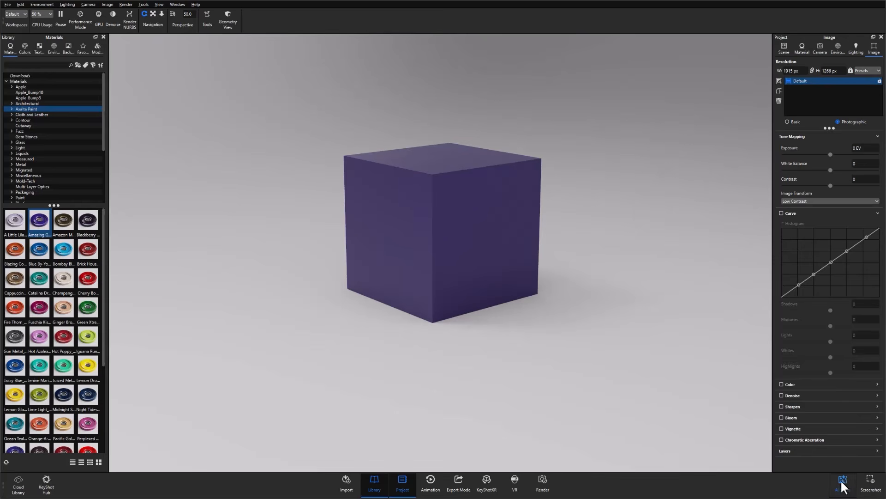
Examine the Restyle, Background and Imagine modes of AI Shots and its resolution presets
left_click(844, 480)
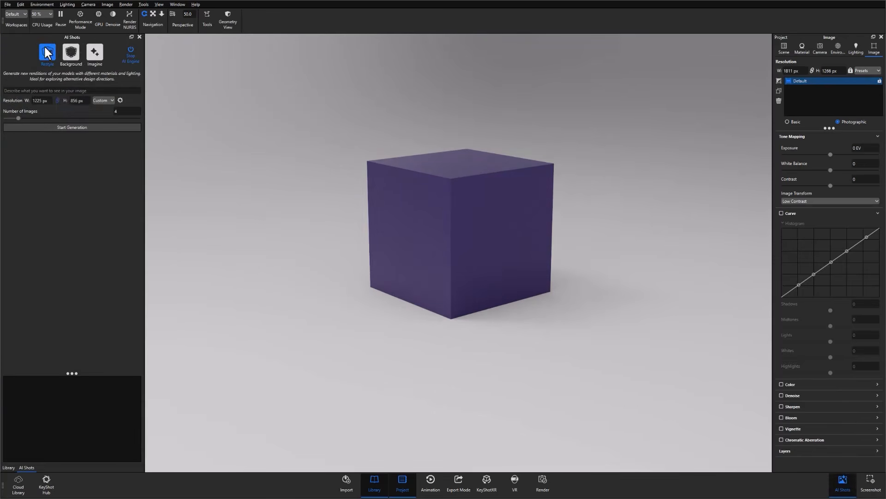
left_click(66, 52)
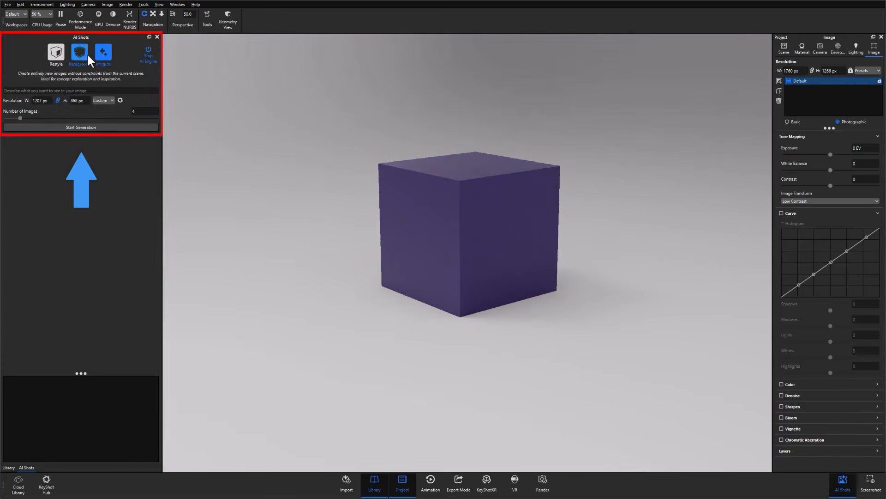
left_click(51, 54)
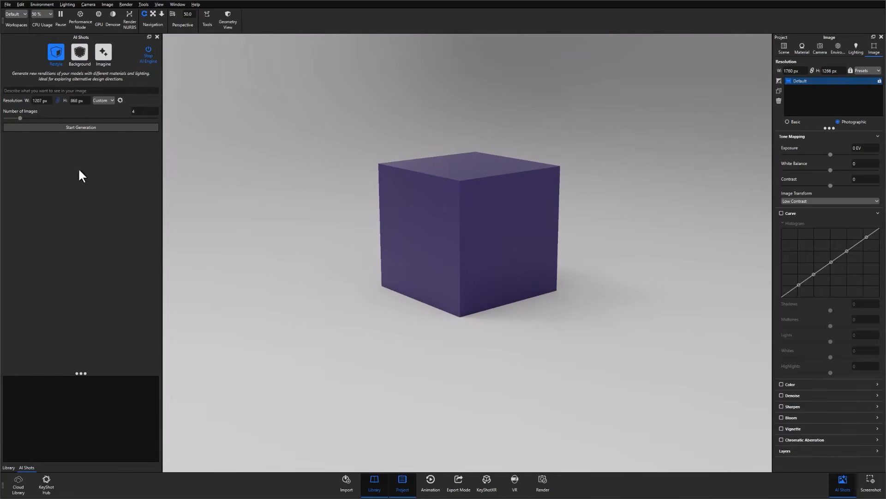
left_click(112, 101)
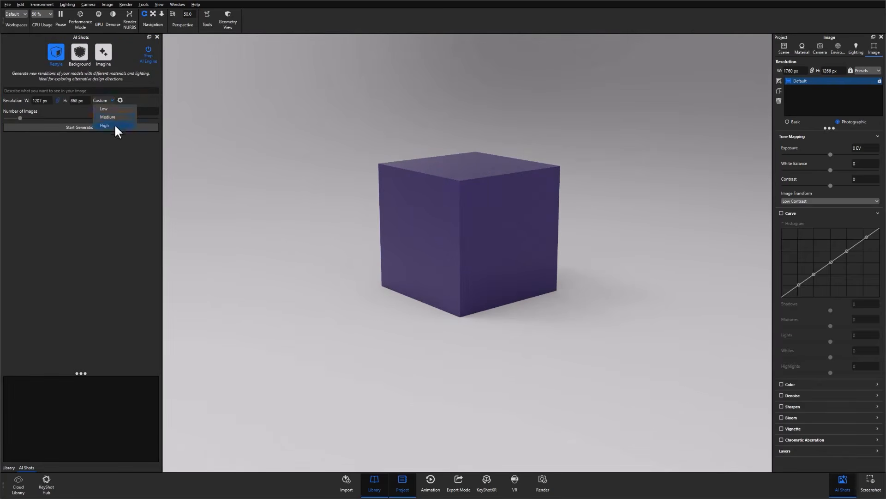
left_click(100, 146)
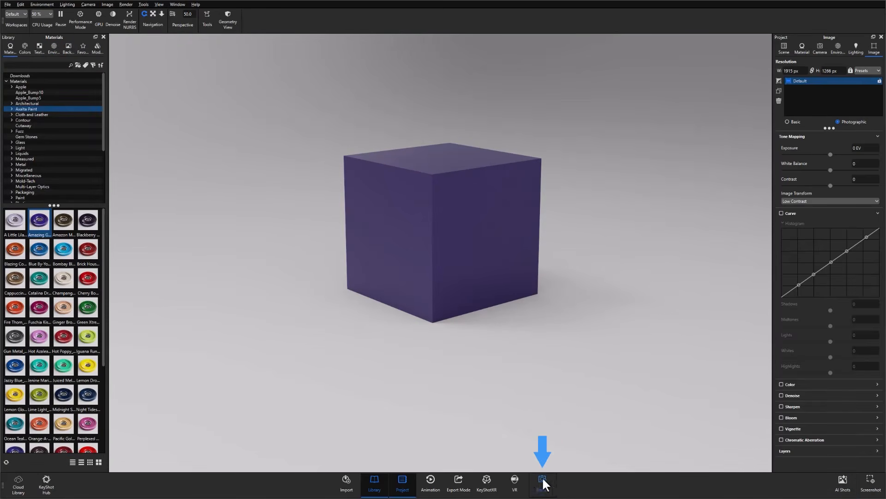
Examine the still image output settings for rendering, including the file format choices and the name
left_click(545, 483)
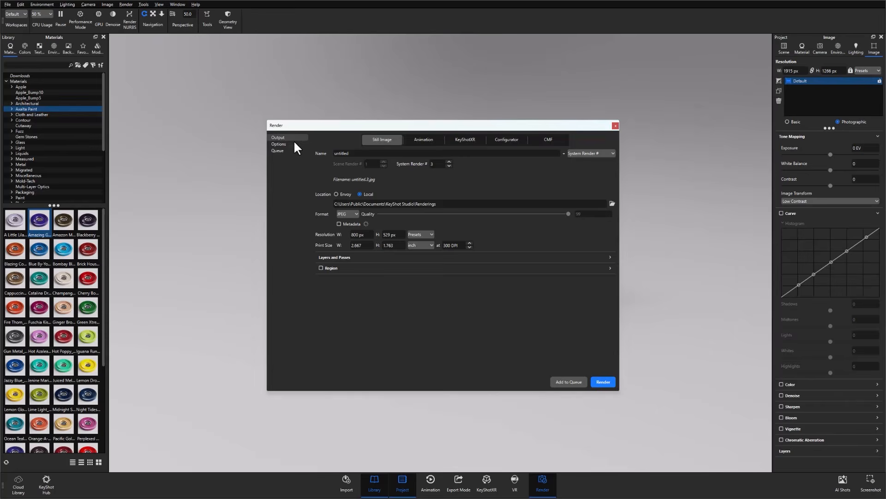
left_click(354, 214)
left_click(354, 215)
double_click(339, 154)
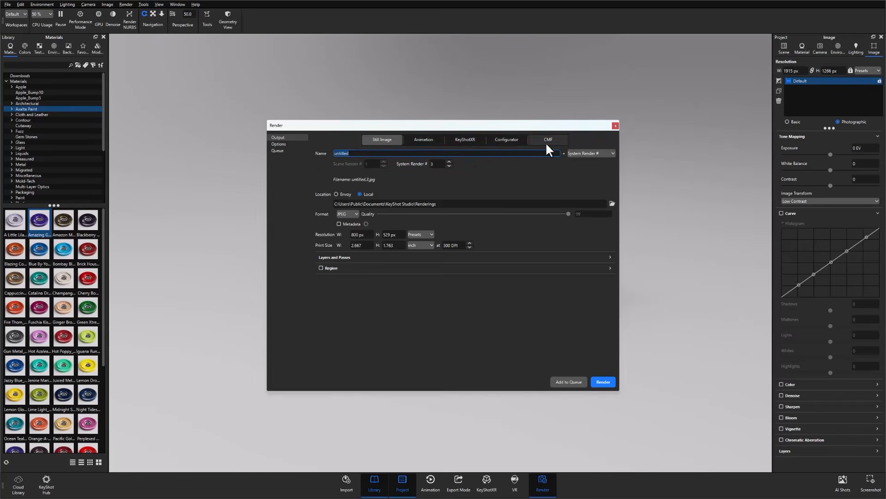
left_click(375, 139)
Try the Background and Send to Network modes in the render options and return to Default
left_click(274, 144)
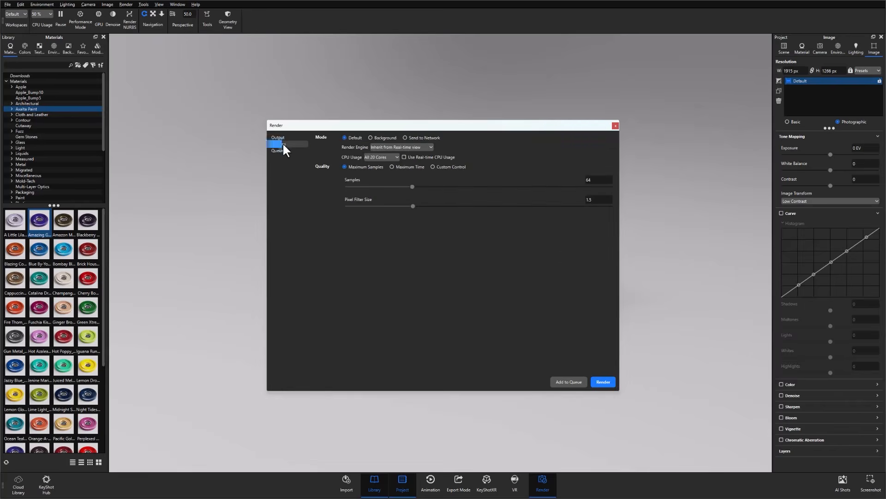
left_click(384, 138)
left_click(416, 138)
left_click(374, 138)
left_click(349, 137)
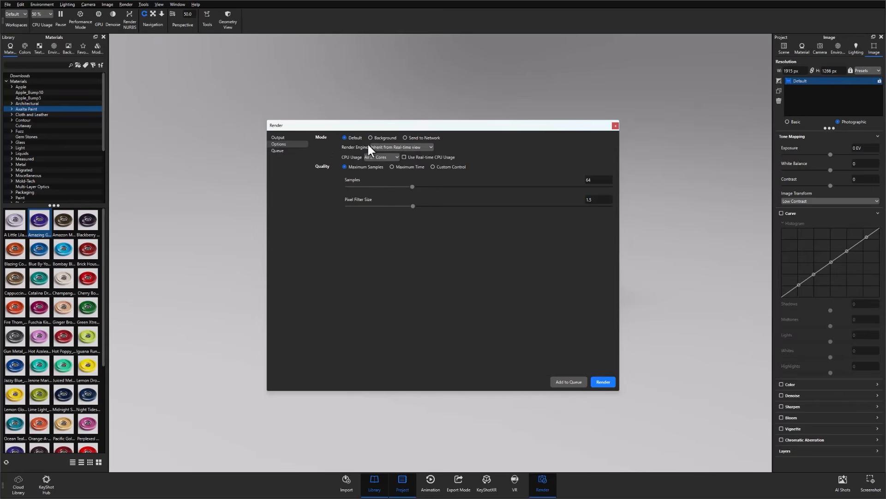
Set the render engine to GPU Mode and try to deselect the GPU in the GPU usage choices
left_click(396, 147)
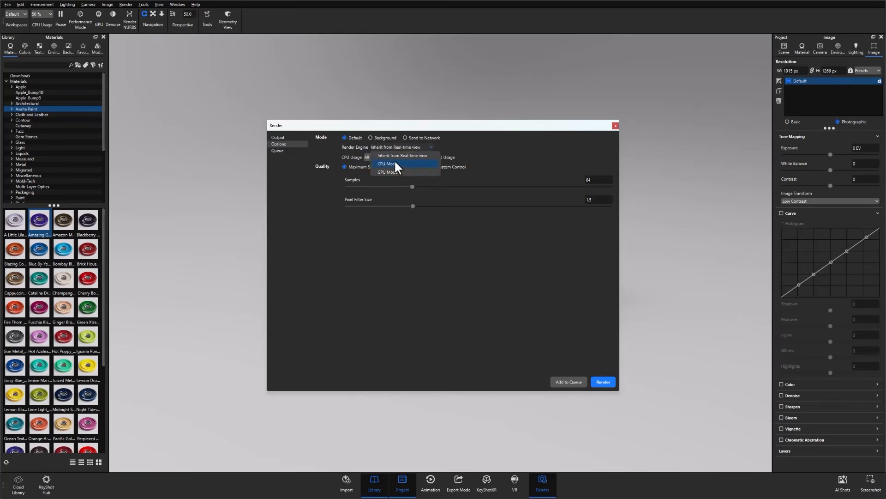
left_click(393, 172)
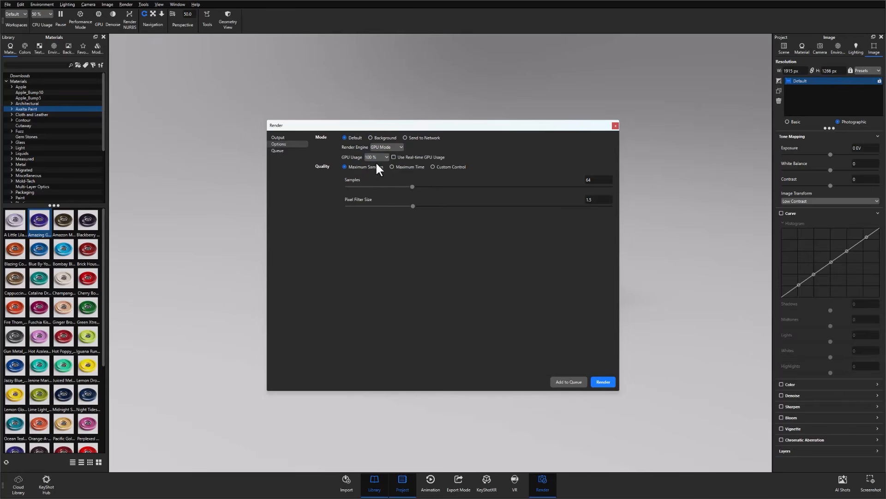
left_click(377, 157)
left_click(378, 165)
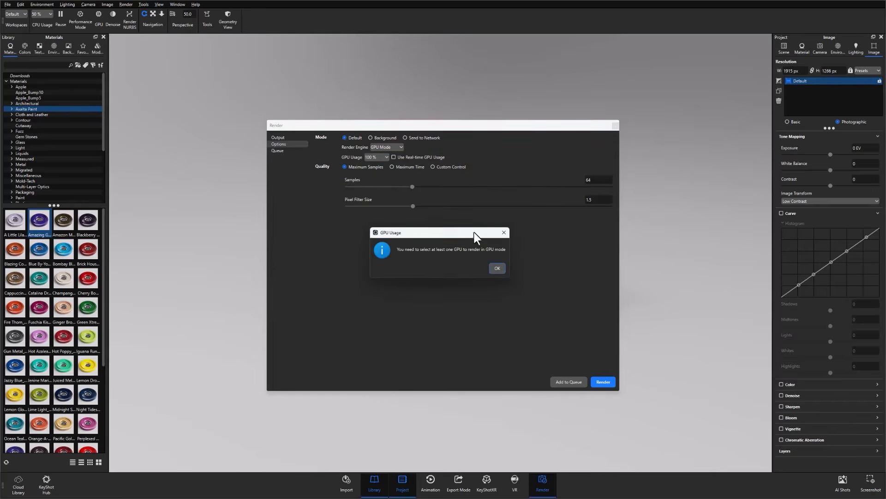
left_click(497, 268)
Switch the render quality to Maximum Time and back to Maximum Samples
left_click(396, 167)
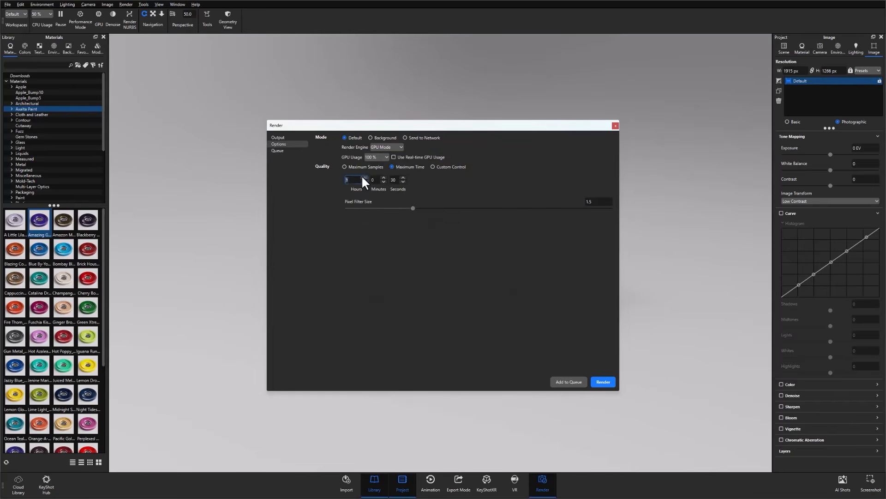
left_click(345, 167)
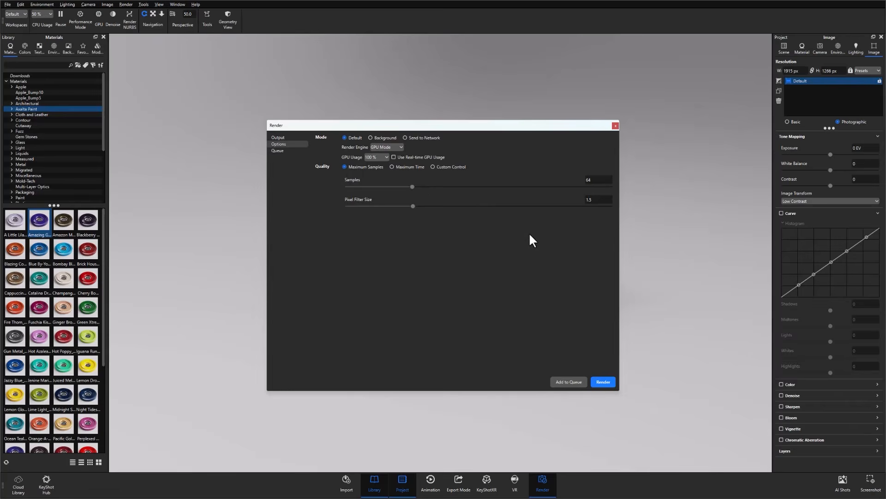
Start rendering the still image and zoom the render output slightly
left_click(604, 383)
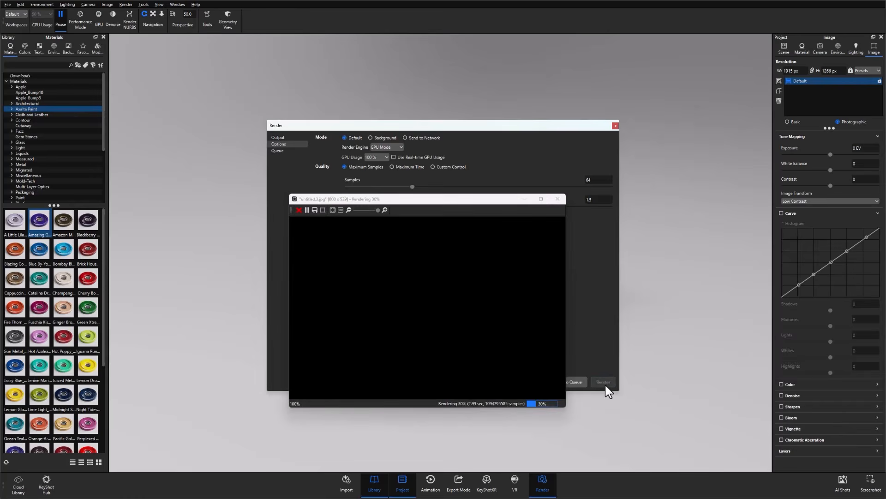
scroll(484, 325, "down", 1)
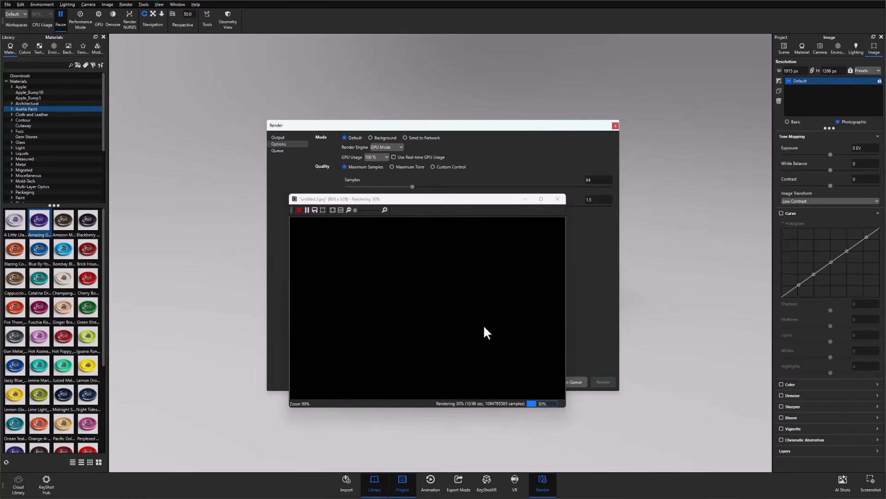